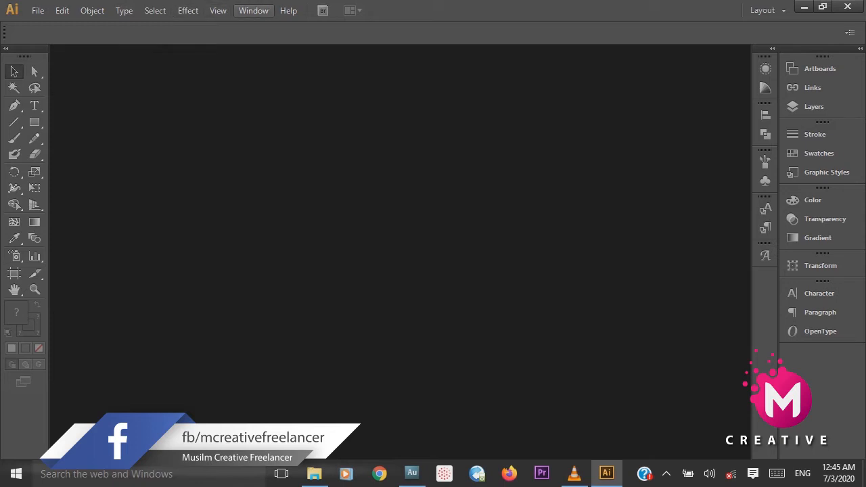
pyautogui.click(38, 10)
pyautogui.moveTo(124, 10)
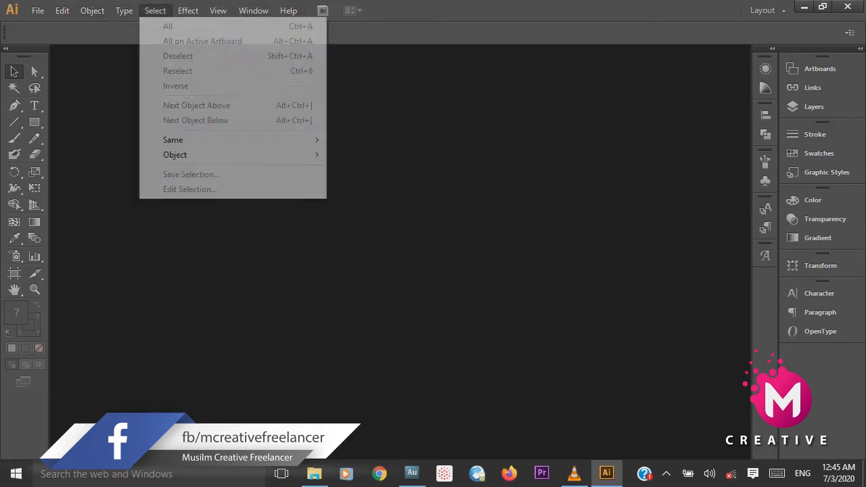
pyautogui.moveTo(38, 11)
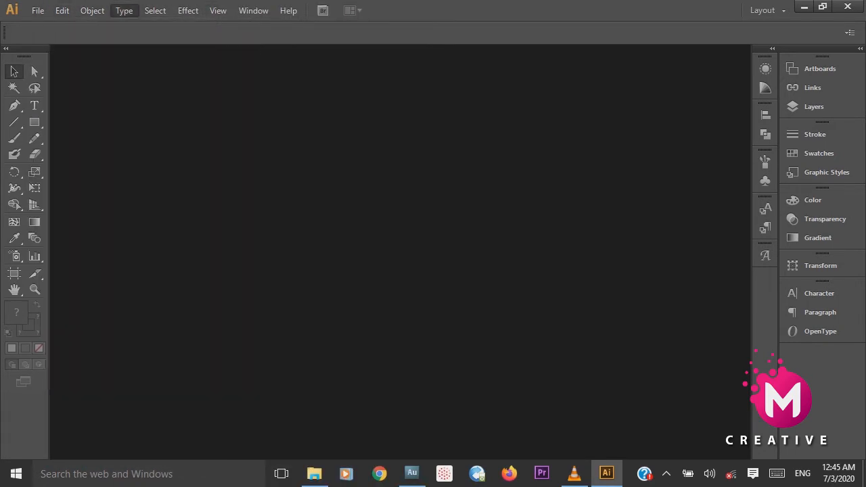
pyautogui.moveTo(155, 10)
pyautogui.moveTo(188, 11)
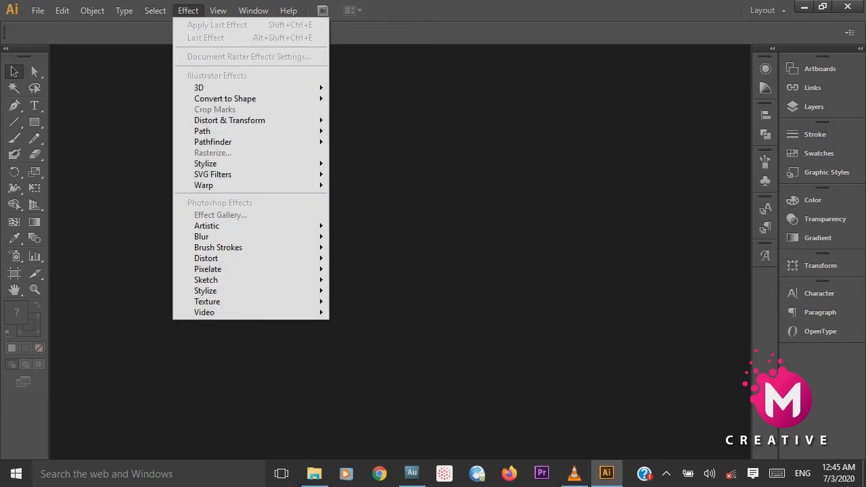
pyautogui.moveTo(253, 10)
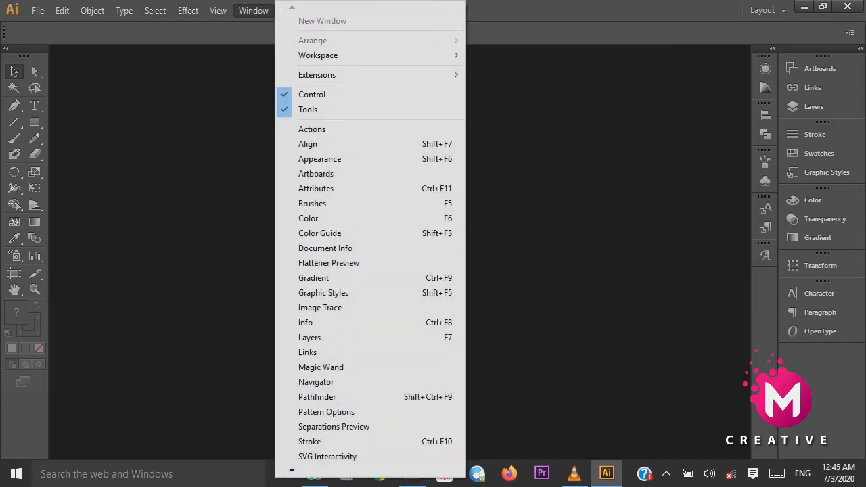
pyautogui.press('Escape')
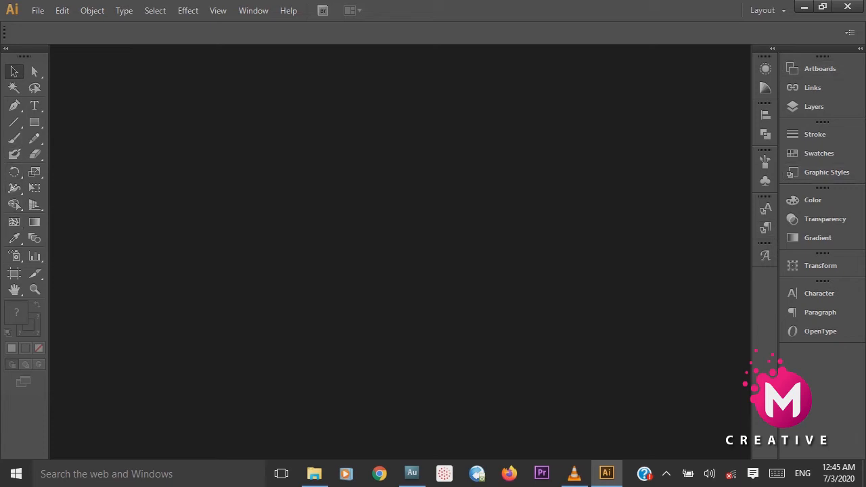
# - Create a new one-artboard document at 1280 x 720 px in RGB color mode with 72 ppi raster effects
pyautogui.click(38, 10)
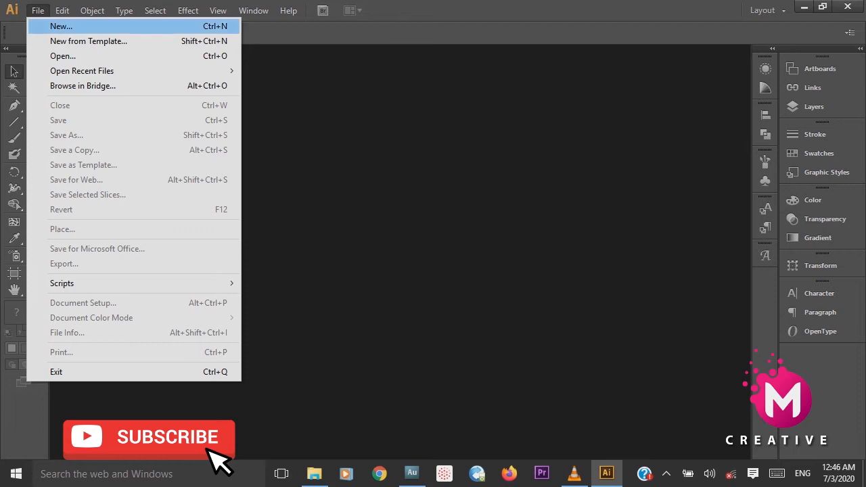
pyautogui.press('Return')
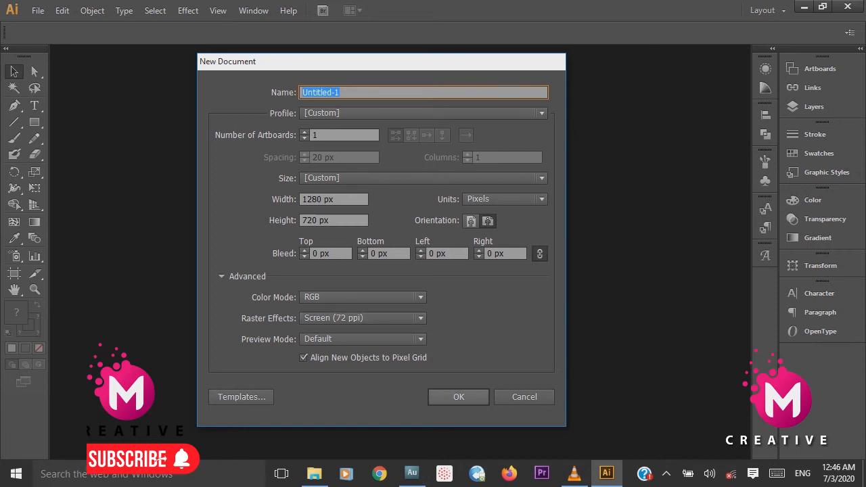
pyautogui.press('Return')
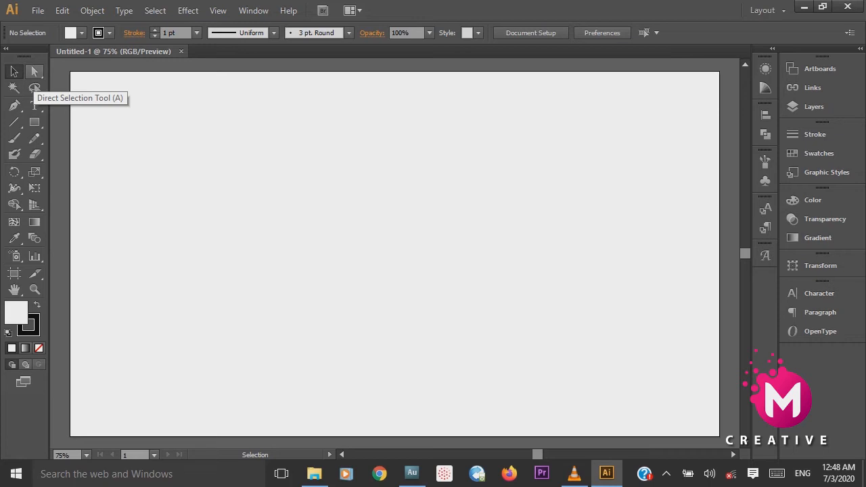
pyautogui.click(34, 71)
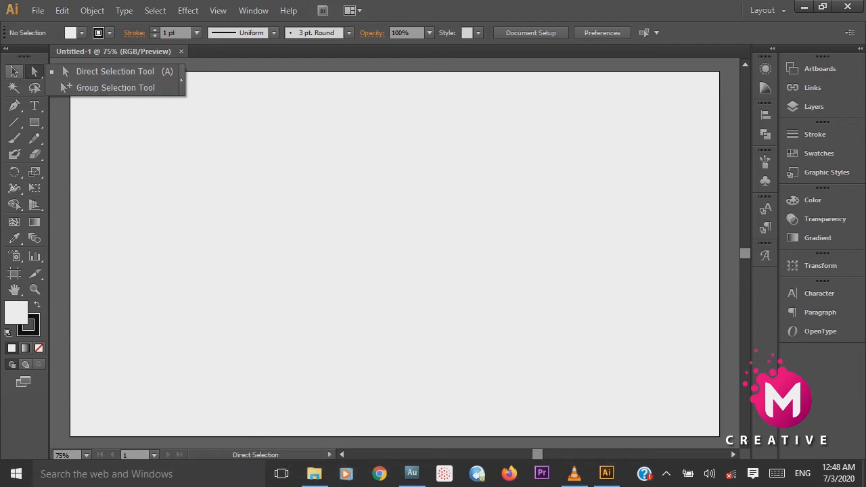
pyautogui.click(35, 71)
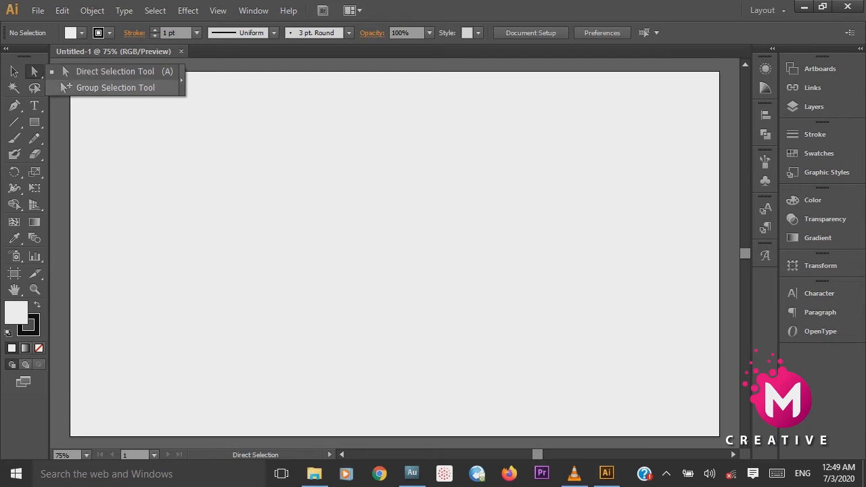
pyautogui.click(129, 128)
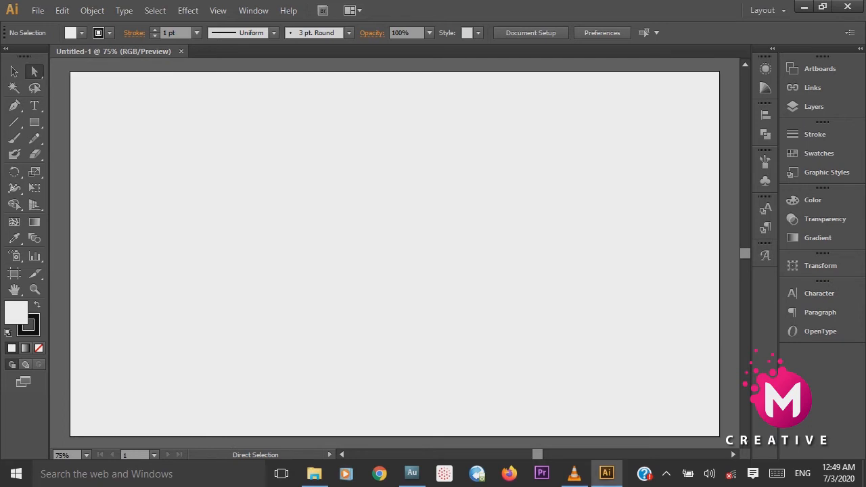
pyautogui.click(14, 71)
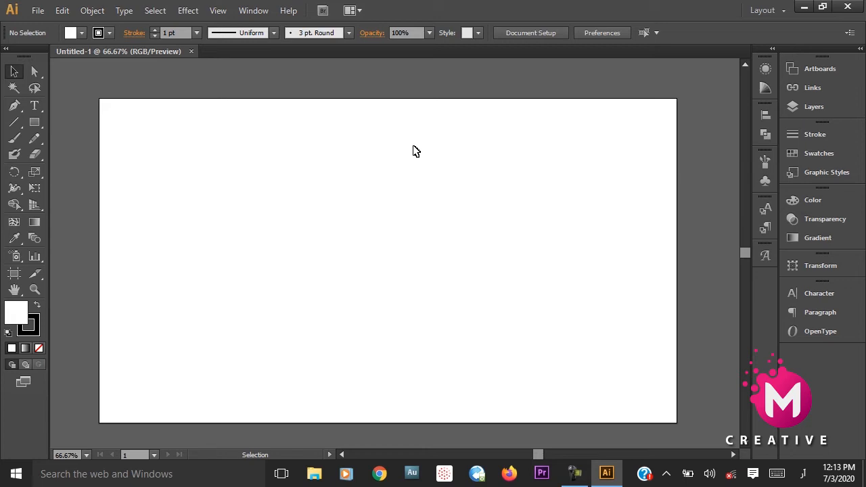
pyautogui.click(35, 73)
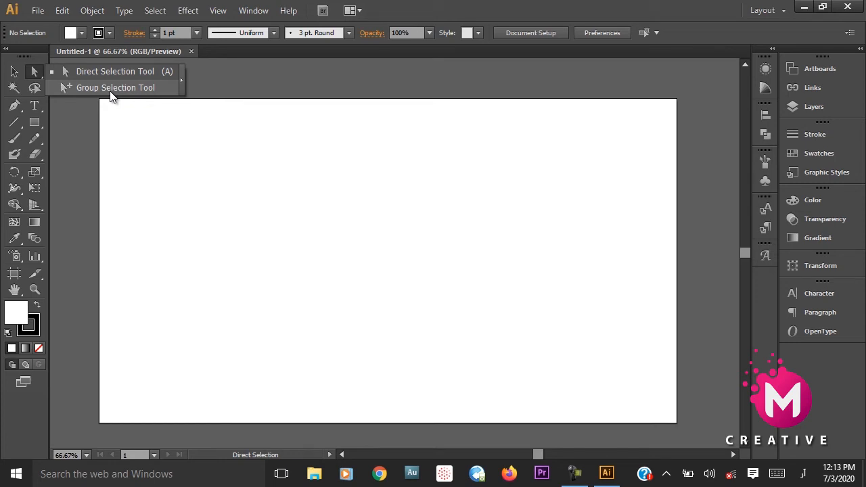
pyautogui.click(85, 124)
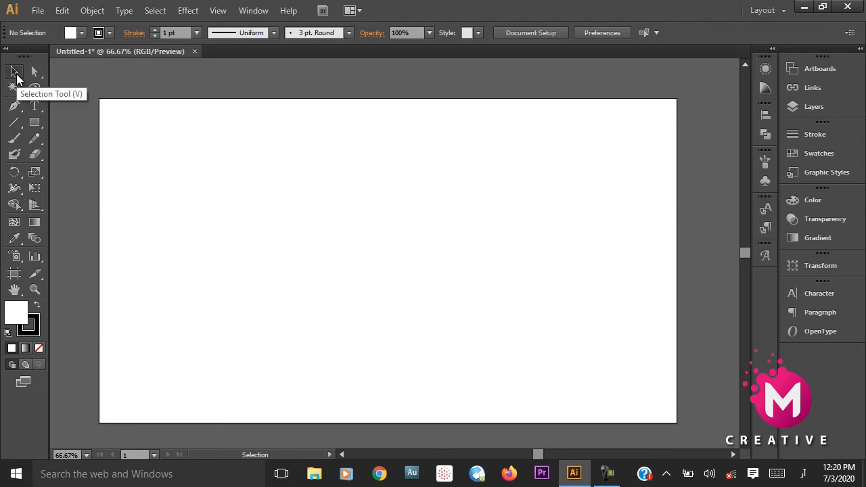
# - Draw a wide rectangle in the upper-left part of the artboard and remove its stroke
pyautogui.click(33, 123)
pyautogui.moveTo(206, 164); pyautogui.dragTo(352, 244)
pyautogui.click(15, 71)
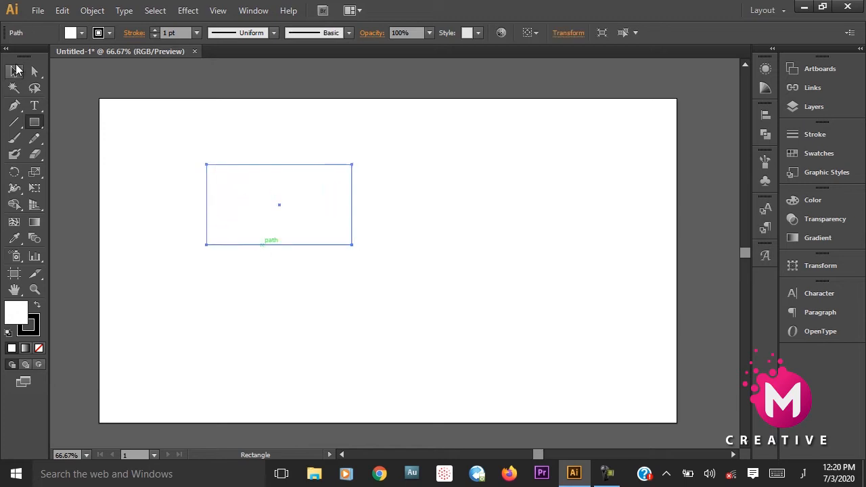
pyautogui.click(153, 36)
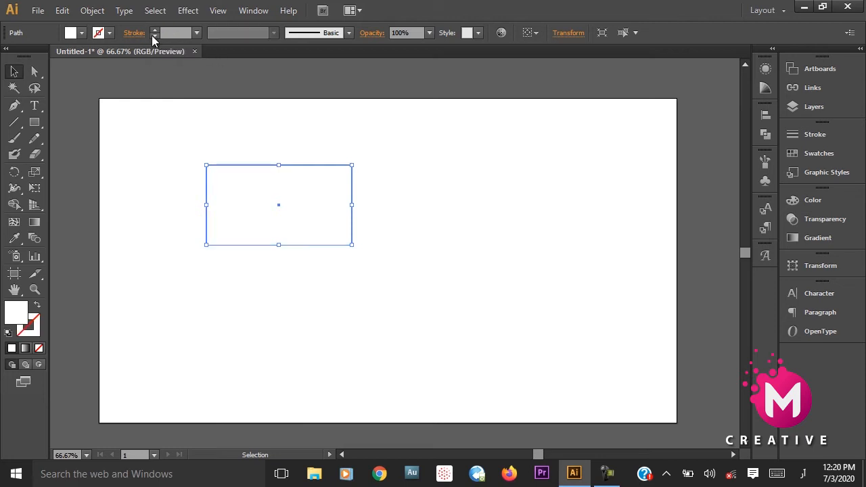
# - Fill the rectangle with red dd2222, deselect it, and select it again
pyautogui.doubleClick(15, 312)
pyautogui.click(599, 300)
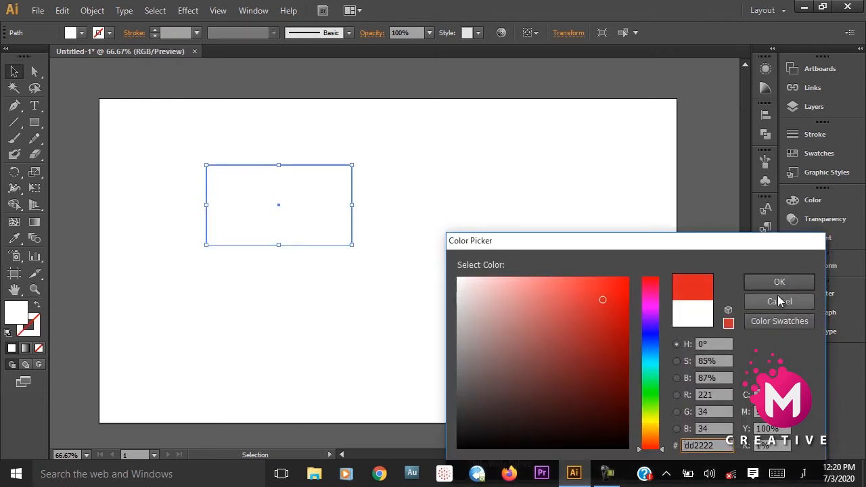
pyautogui.click(779, 282)
pyautogui.click(570, 269)
pyautogui.click(266, 177)
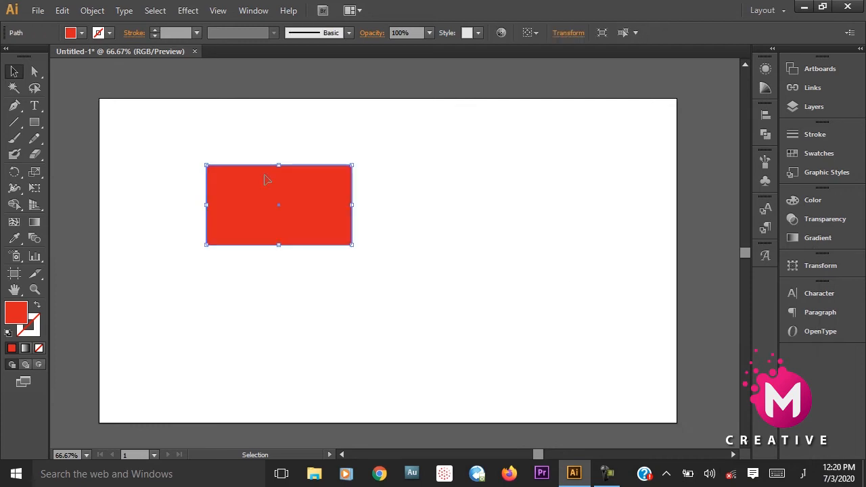
# - Deselect and reselect the red rectangle several times with the Selection tool, ending with it selected
pyautogui.click(217, 290)
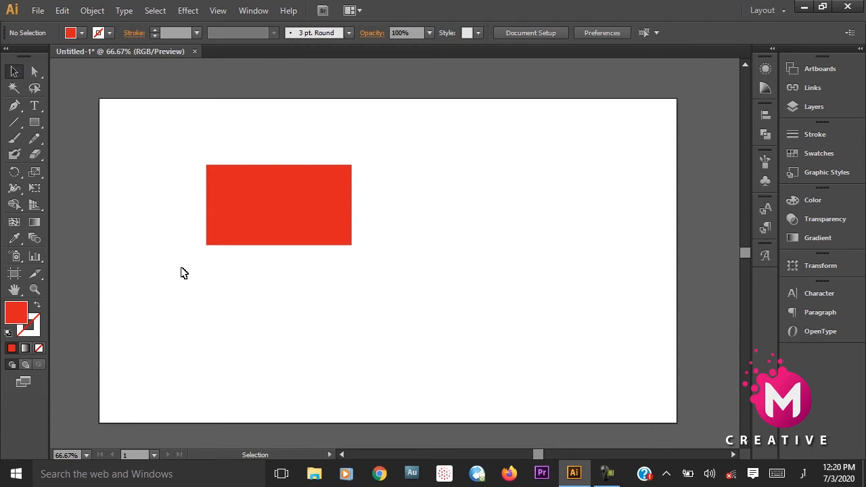
pyautogui.click(269, 216)
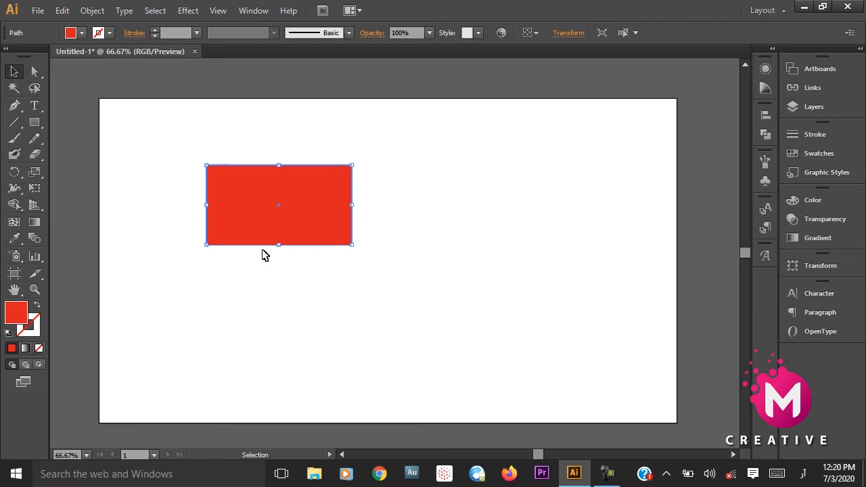
pyautogui.click(459, 216)
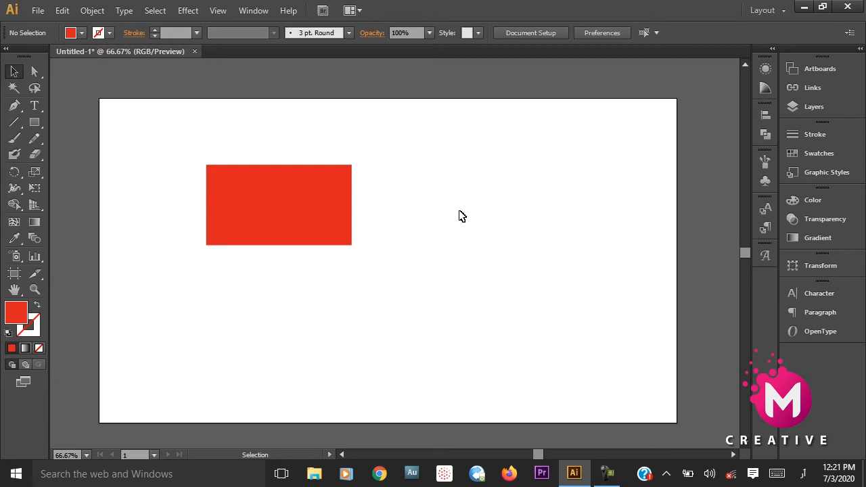
pyautogui.click(311, 184)
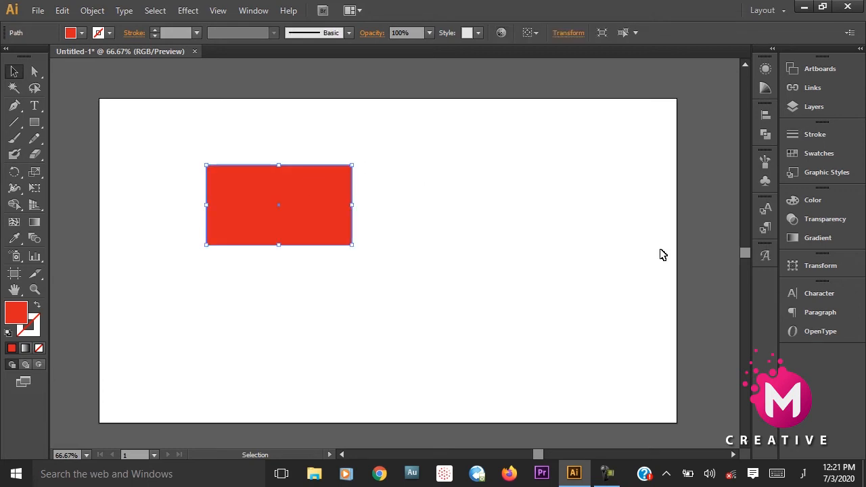
pyautogui.click(569, 228)
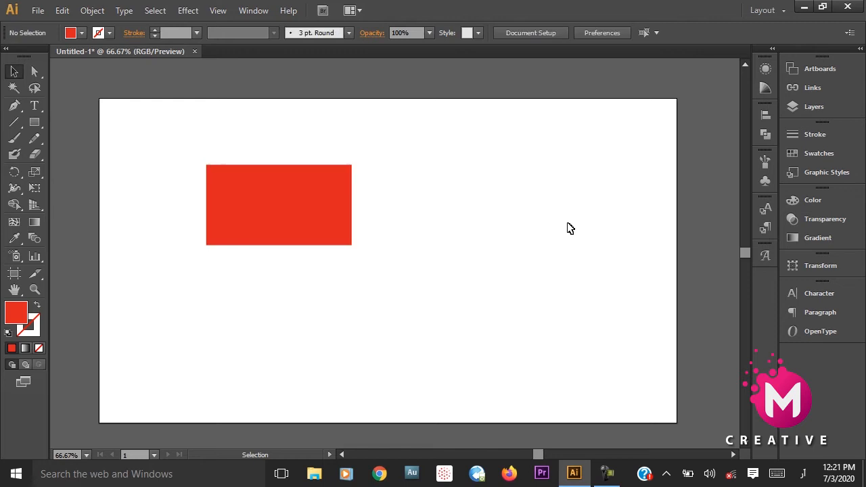
pyautogui.click(14, 74)
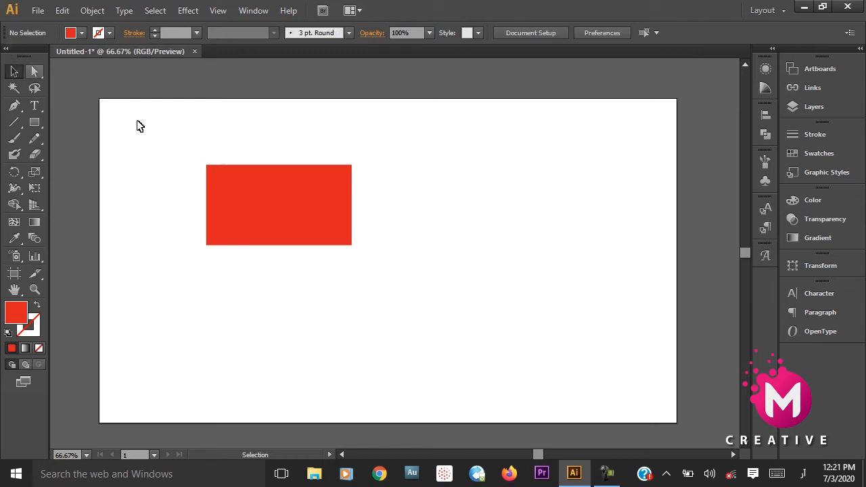
pyautogui.click(300, 197)
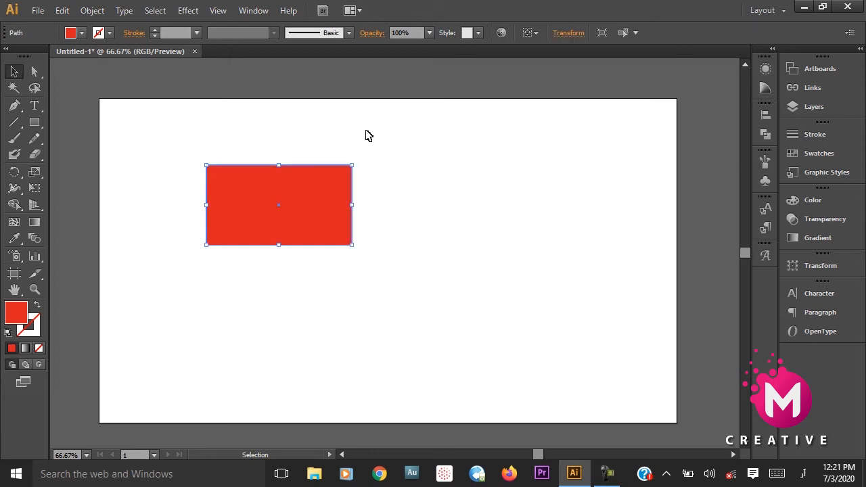
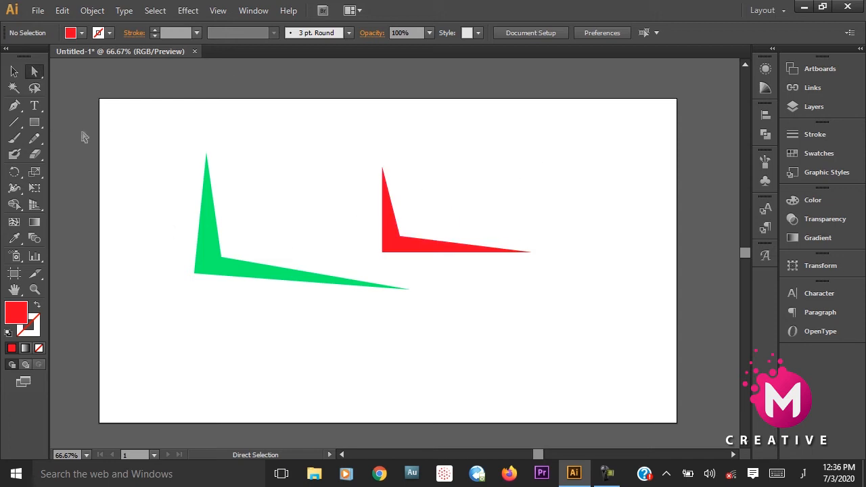
# - Undo the recent moves and anchor-point edits on the green and red shapes back to plain rectangles, and clear the selection
pyautogui.click(42, 78)
pyautogui.press('v')
pyautogui.hotkey('ctrl', 'z')
pyautogui.hotkey('ctrl', 'z')
pyautogui.hotkey('ctrl', 'z')
pyautogui.hotkey('ctrl', 'z')
pyautogui.hotkey('ctrl', 'z')
pyautogui.hotkey('ctrl', 'z')
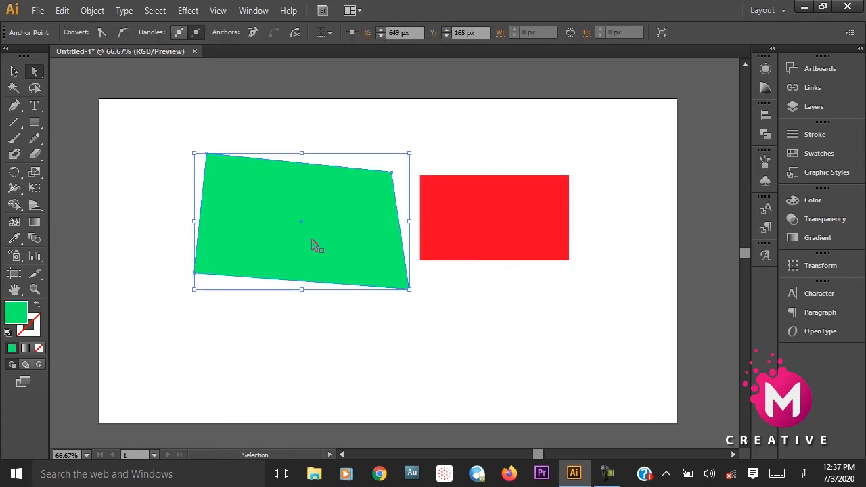
pyautogui.hotkey('ctrl', 'z')
pyautogui.press('a')
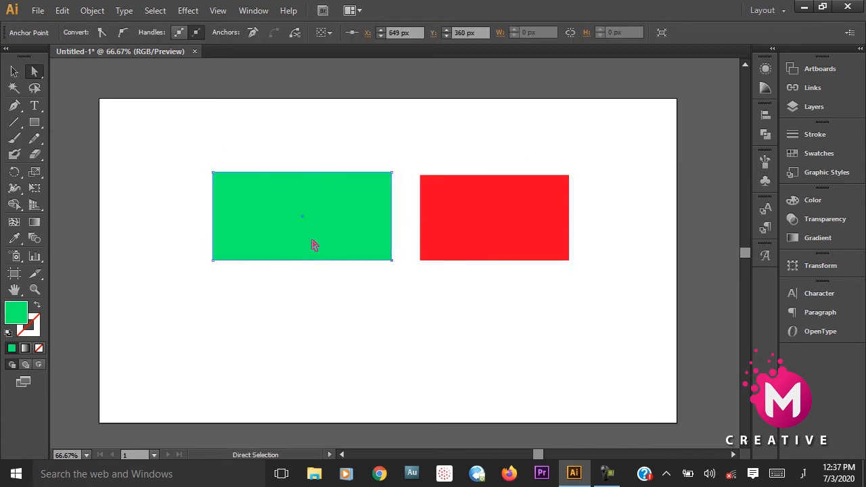
pyautogui.click(159, 115)
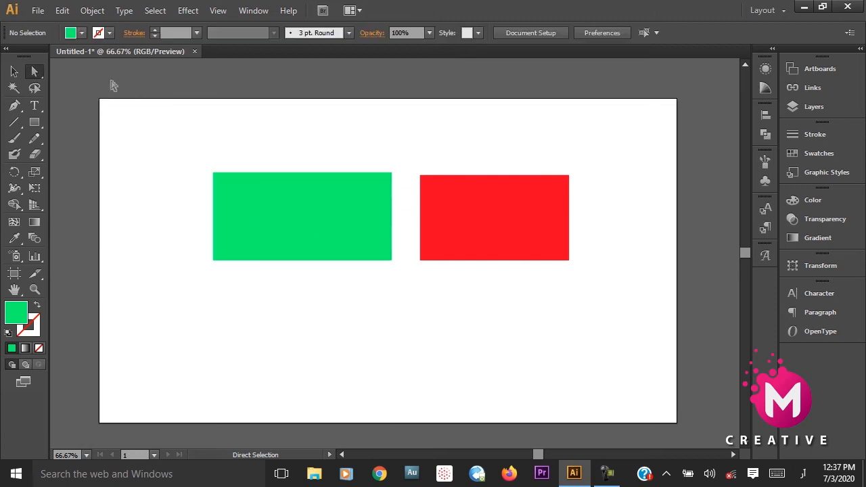
# - Move the green rectangle slightly left and down and the red rectangle a little right with the Direct Selection tool
pyautogui.click(271, 203)
pyautogui.moveTo(337, 239)
pyautogui.mouseDown()
pyautogui.moveTo(331, 203)
pyautogui.moveTo(333, 229)
pyautogui.mouseUp()
pyautogui.moveTo(488, 214)
pyautogui.mouseDown()
pyautogui.moveTo(487, 222)
pyautogui.moveTo(502, 214)
pyautogui.mouseUp()
pyautogui.moveTo(364, 232); pyautogui.dragTo(364, 244)
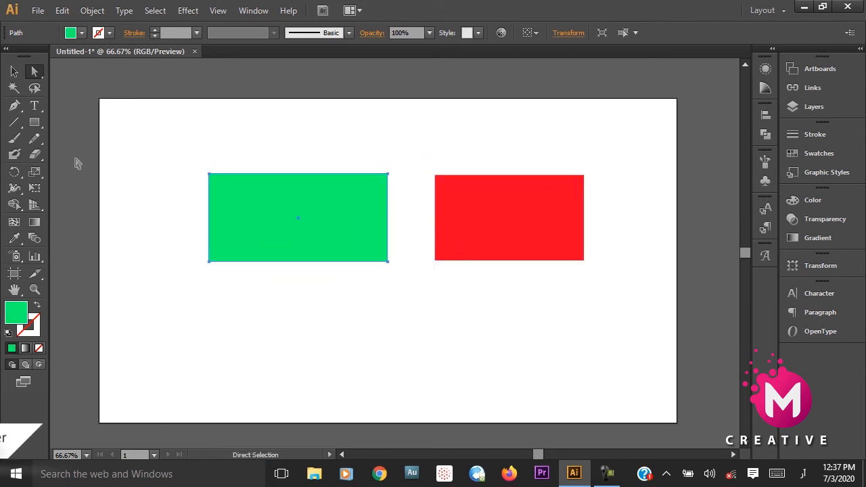
# - Enlarge the green rectangle with the Selection tool by pulling its lower-left corner slightly down and outward
pyautogui.click(15, 71)
pyautogui.moveTo(209, 261); pyautogui.dragTo(205, 282)
pyautogui.moveTo(298, 174)
pyautogui.mouseDown()
pyautogui.moveTo(299, 195)
pyautogui.moveTo(298, 174)
pyautogui.mouseUp()
# - Pull only the green rectangle's lower-left anchor point down and outward with the Direct Selection tool, and deselect the shape
pyautogui.click(31, 69)
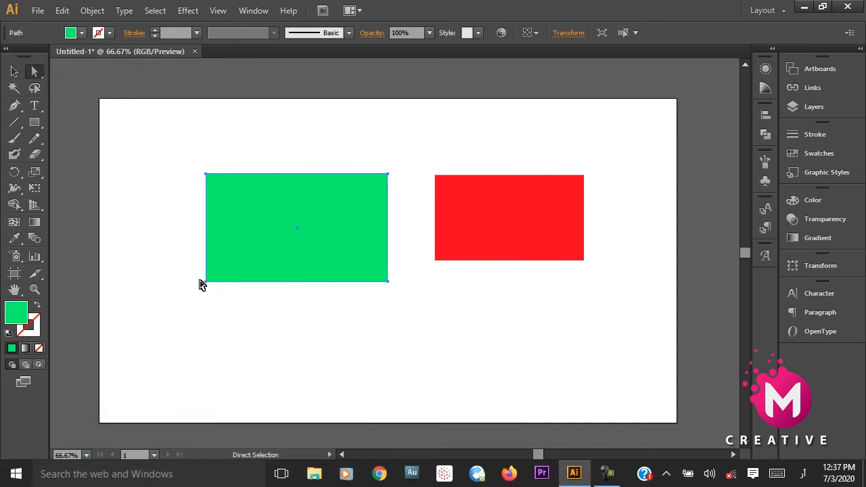
pyautogui.moveTo(205, 282); pyautogui.dragTo(195, 300)
pyautogui.click(249, 334)
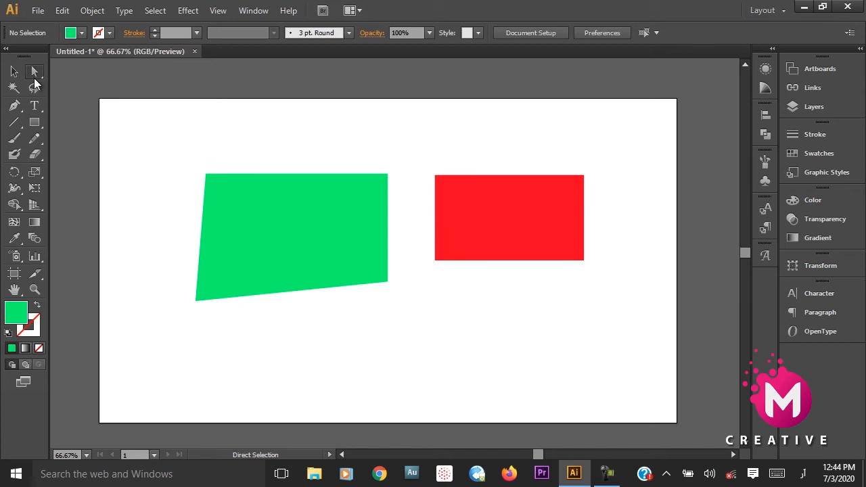
# - Duplicate the green rectangle twice with the Selection tool, placing the copies beside it in an evenly spaced row
pyautogui.click(35, 76)
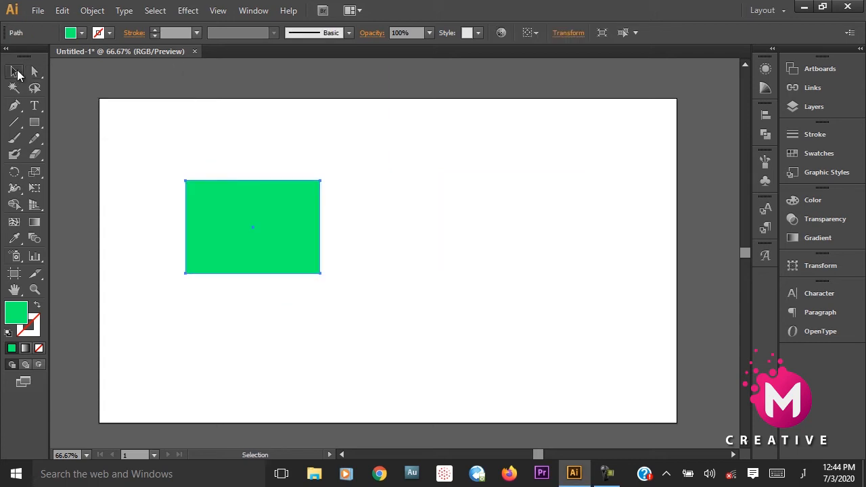
pyautogui.press('v')
pyautogui.click(295, 221)
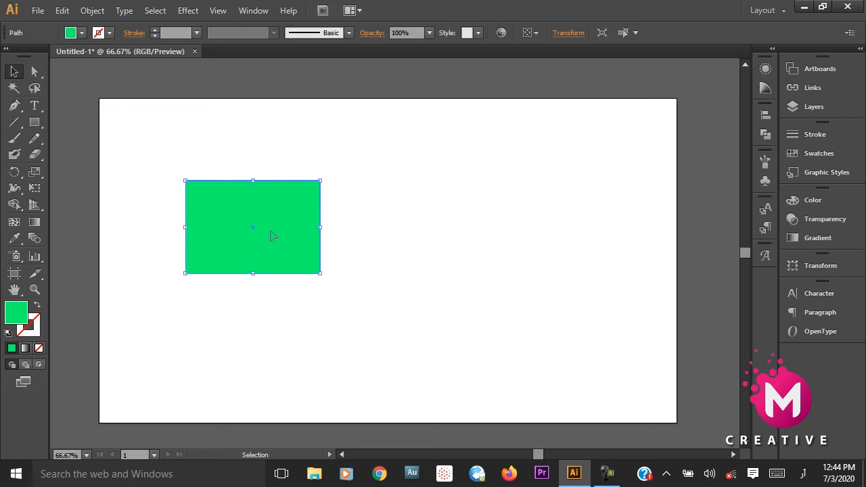
pyautogui.moveTo(270, 237); pyautogui.dragTo(575, 238)
# - Change the fill of the third rectangle in the row to magenta, #e600ff
pyautogui.doubleClick(16, 314)
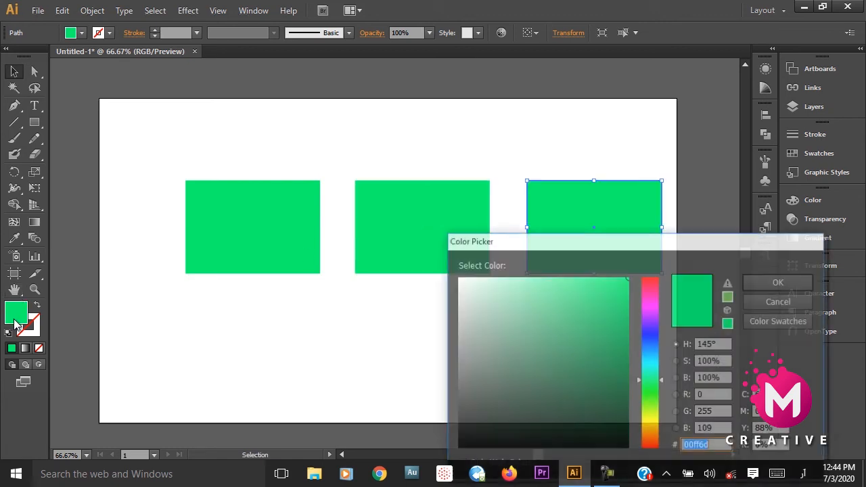
pyautogui.click(660, 315)
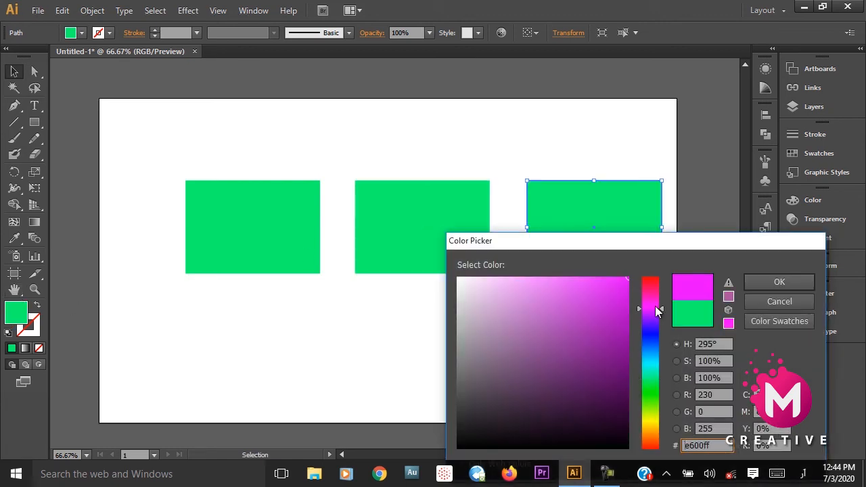
pyautogui.click(779, 282)
# - Change the middle rectangle's fill to red, #ff001f, and deselect it
pyautogui.click(483, 242)
pyautogui.doubleClick(16, 313)
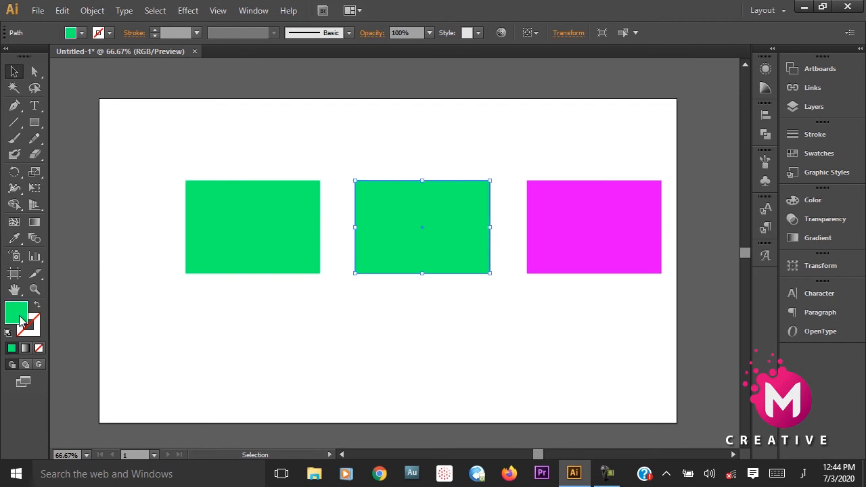
pyautogui.click(655, 282)
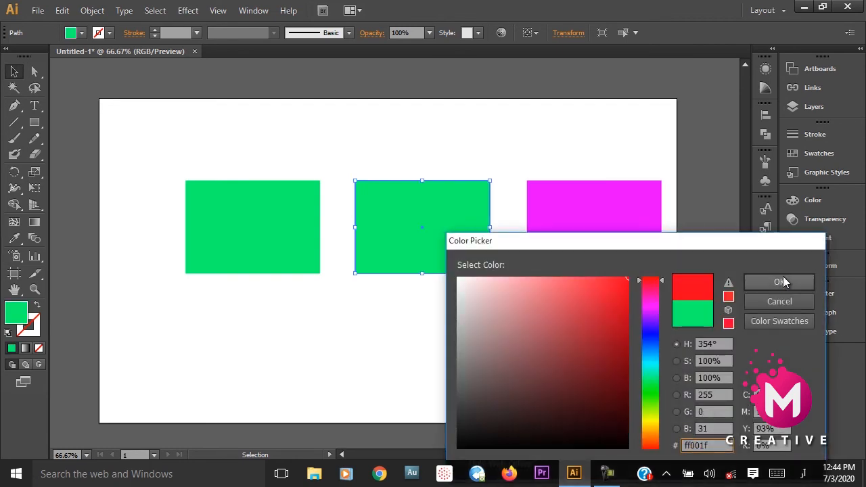
pyautogui.click(749, 283)
pyautogui.click(430, 342)
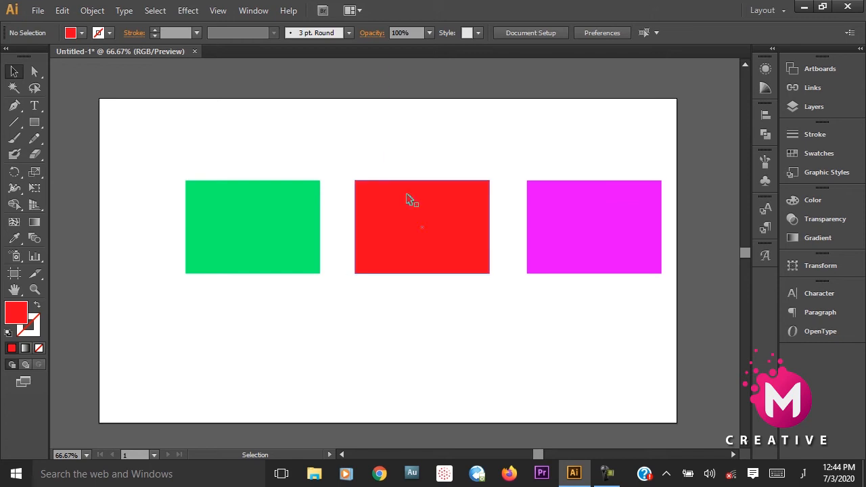
# - Move the red and magenta rectangles over the green one, staggering each slightly lower and further left so all three overlap
pyautogui.moveTo(409, 197); pyautogui.dragTo(242, 208)
pyautogui.moveTo(290, 241); pyautogui.dragTo(283, 247)
pyautogui.moveTo(578, 228); pyautogui.dragTo(220, 257)
# - Try grouping the three overlapping rectangles, and undo the grouping
pyautogui.moveTo(406, 132); pyautogui.dragTo(100, 345)
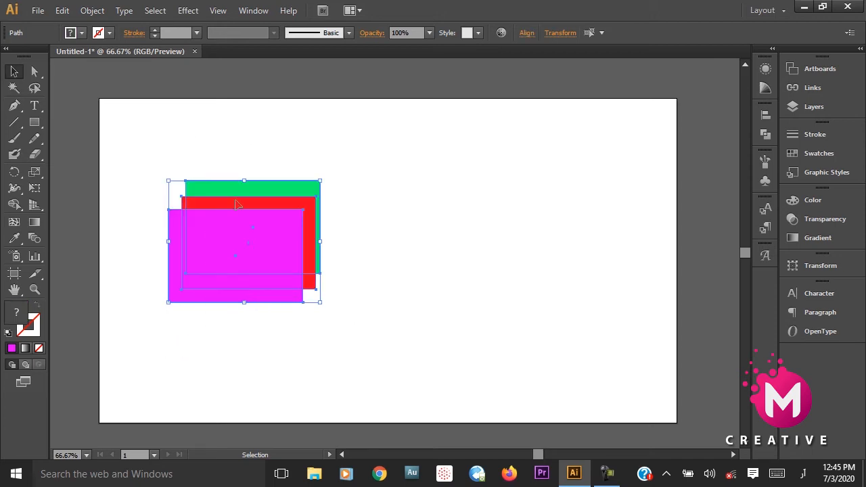
pyautogui.rightClick(228, 227)
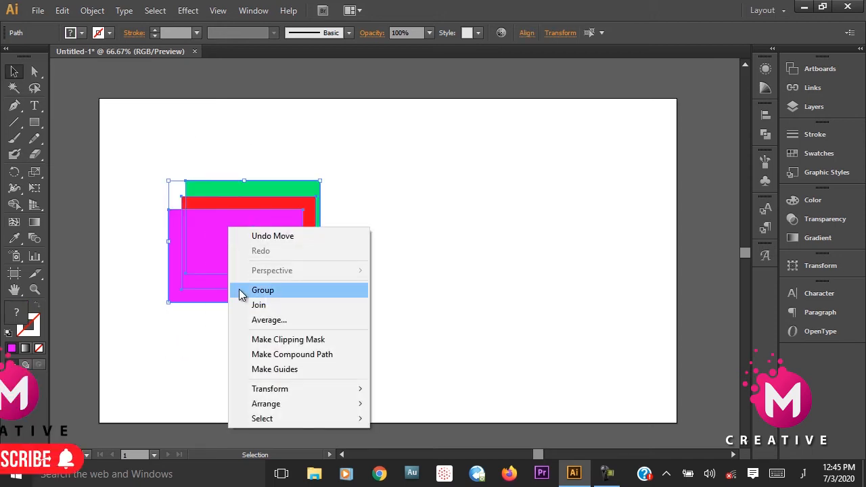
pyautogui.click(263, 290)
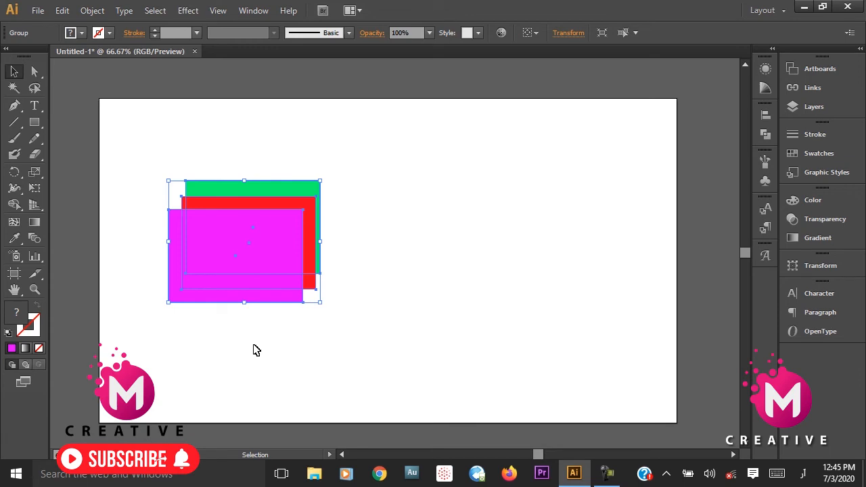
pyautogui.click(254, 347)
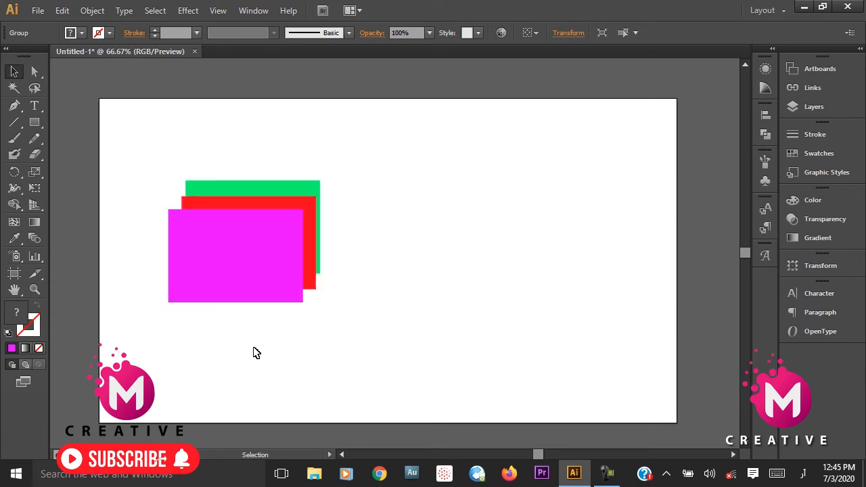
pyautogui.hotkey('ctrl', 'z')
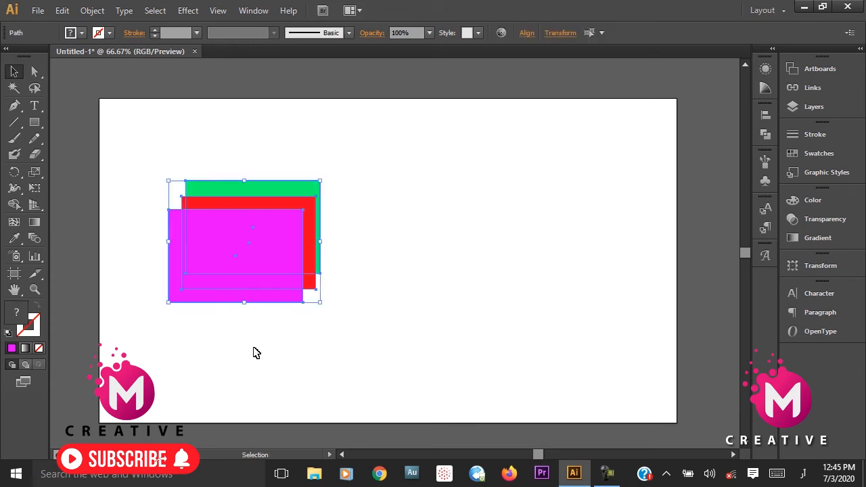
# - Select the green, red and magenta rectangles together, group them, and deselect the group
pyautogui.click(244, 360)
pyautogui.moveTo(419, 122); pyautogui.dragTo(166, 304)
pyautogui.rightClick(200, 235)
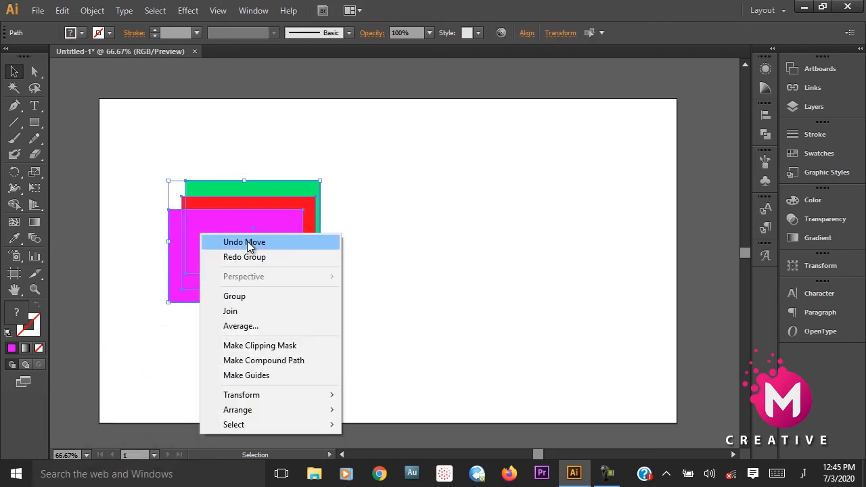
pyautogui.click(242, 296)
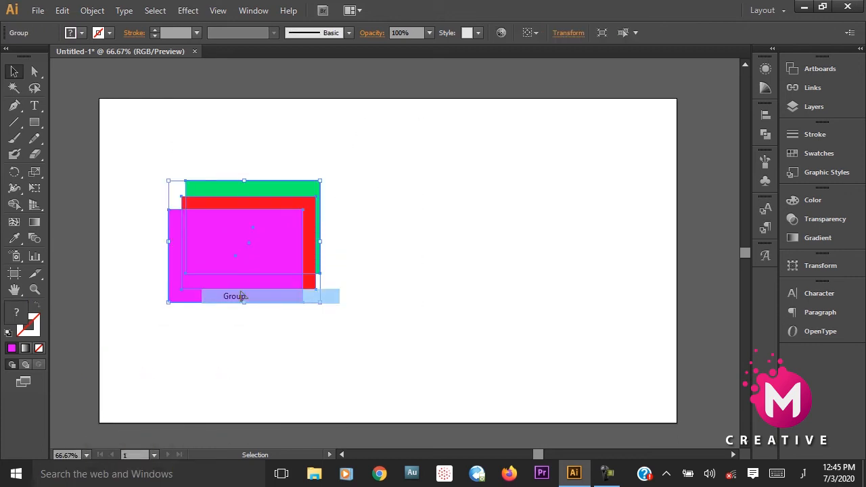
pyautogui.click(271, 336)
# - Move the grouped rectangles as one object to the artboard's center, and bring them back up and left
pyautogui.click(291, 271)
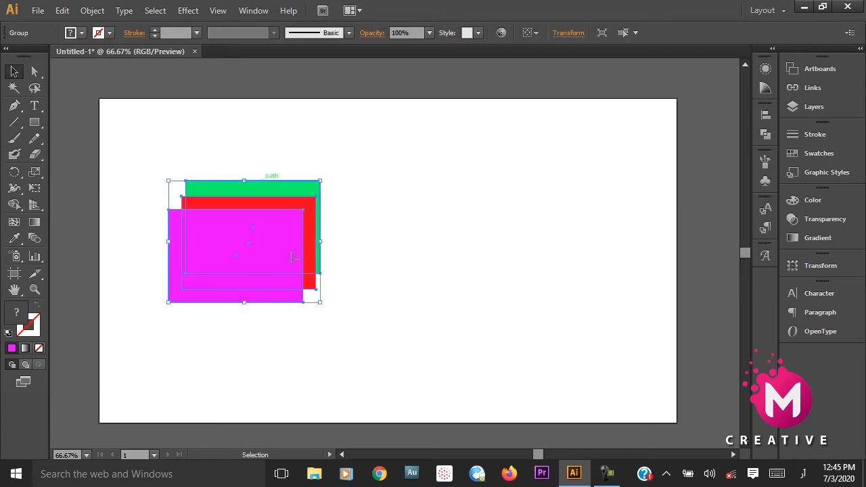
pyautogui.moveTo(293, 256); pyautogui.dragTo(406, 253)
pyautogui.click(324, 358)
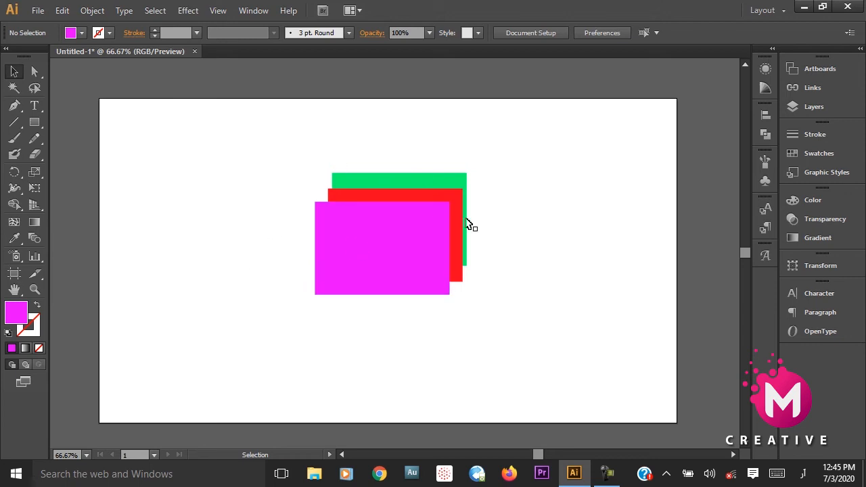
pyautogui.click(400, 208)
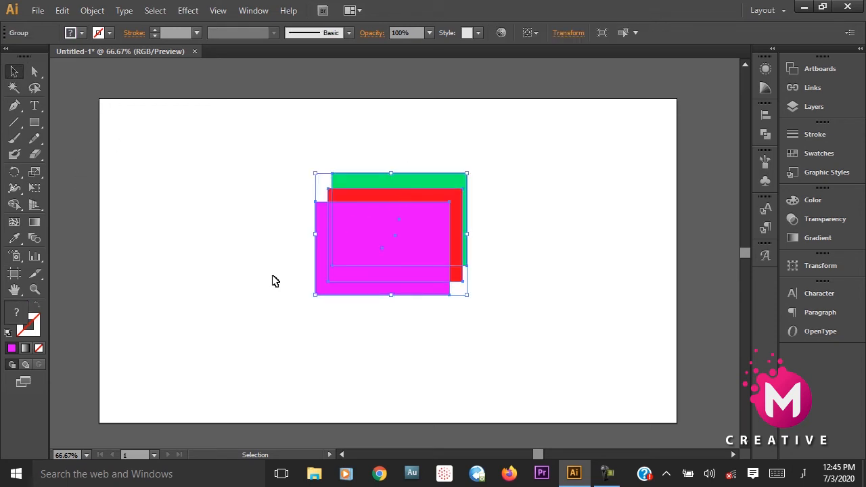
pyautogui.moveTo(395, 285); pyautogui.dragTo(270, 206)
pyautogui.click(480, 274)
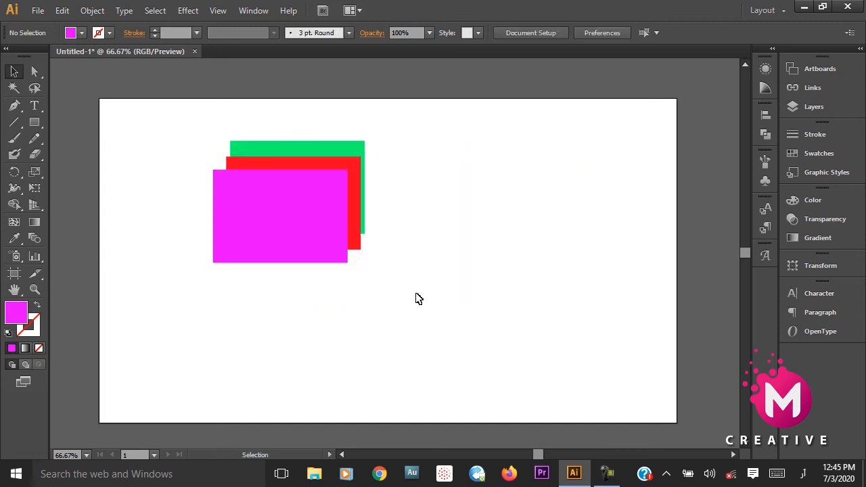
# - Isolate the group, enlarge the magenta rectangle from its lower-right corner out to the green rectangle's right edge, and exit isolation mode
pyautogui.click(277, 198)
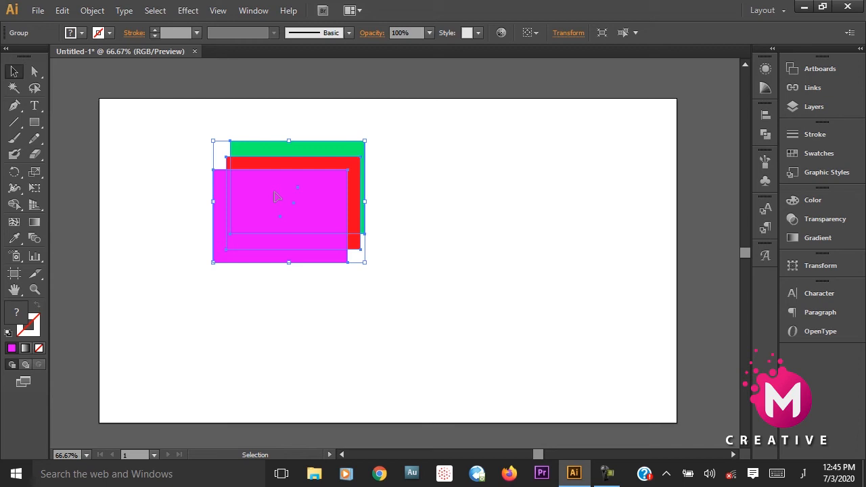
pyautogui.doubleClick(277, 197)
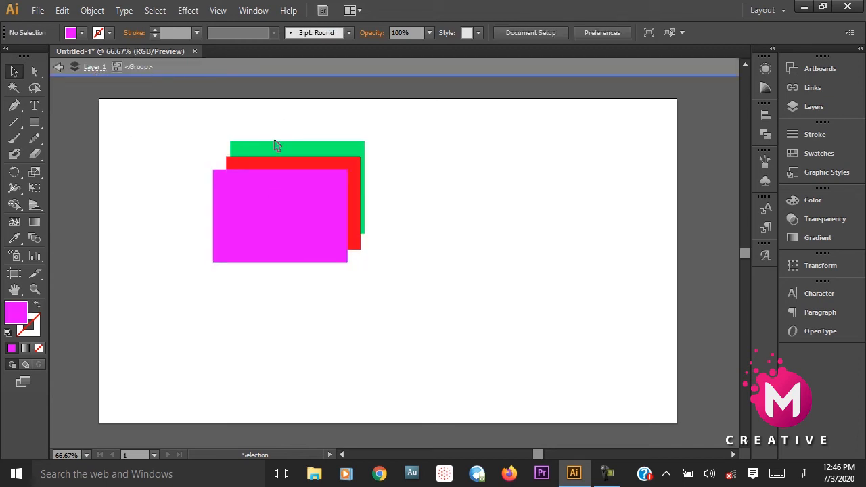
pyautogui.click(260, 228)
pyautogui.moveTo(349, 263); pyautogui.dragTo(365, 273)
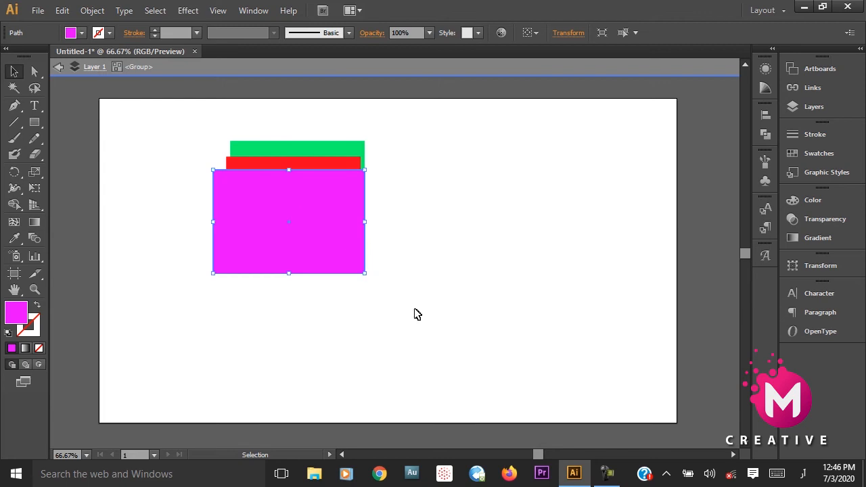
pyautogui.click(59, 66)
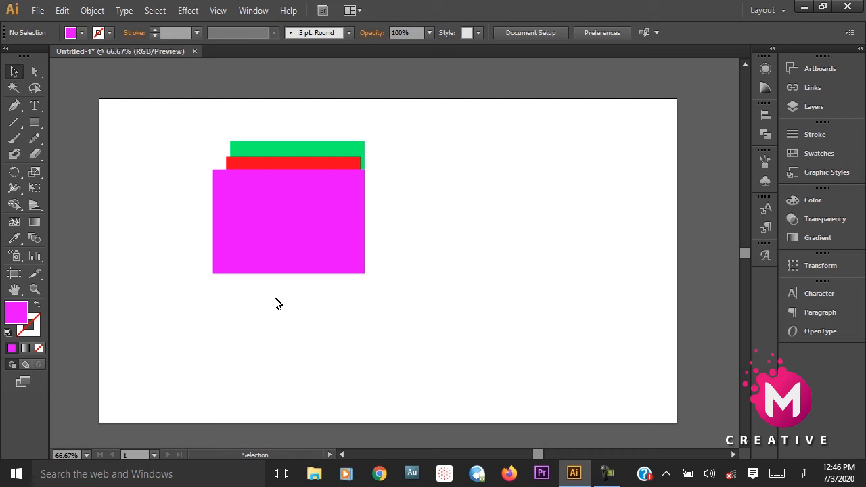
# - Isolate the group again, shrink the magenta rectangle by pulling its upper-right corner inward and down, and exit isolation mode
pyautogui.click(254, 196)
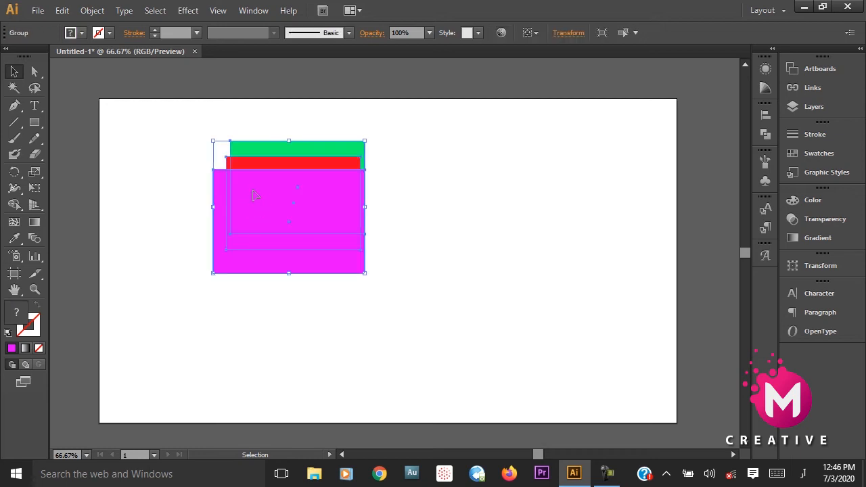
pyautogui.doubleClick(255, 195)
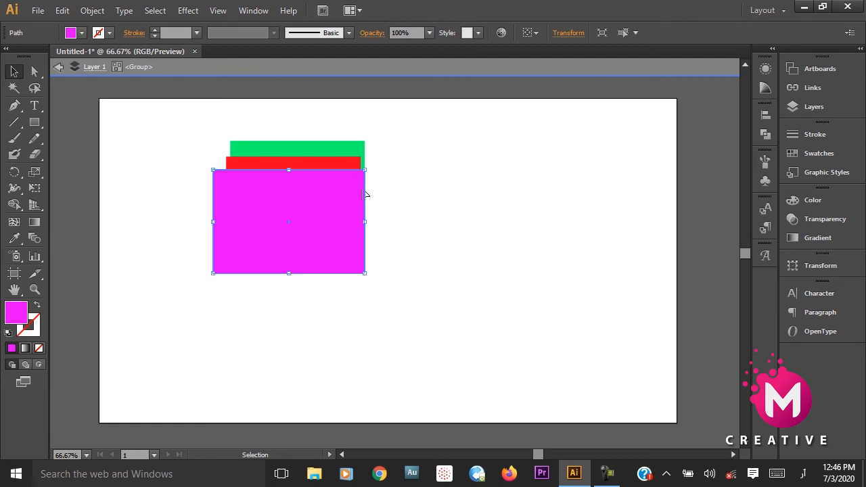
pyautogui.moveTo(365, 170); pyautogui.dragTo(350, 186)
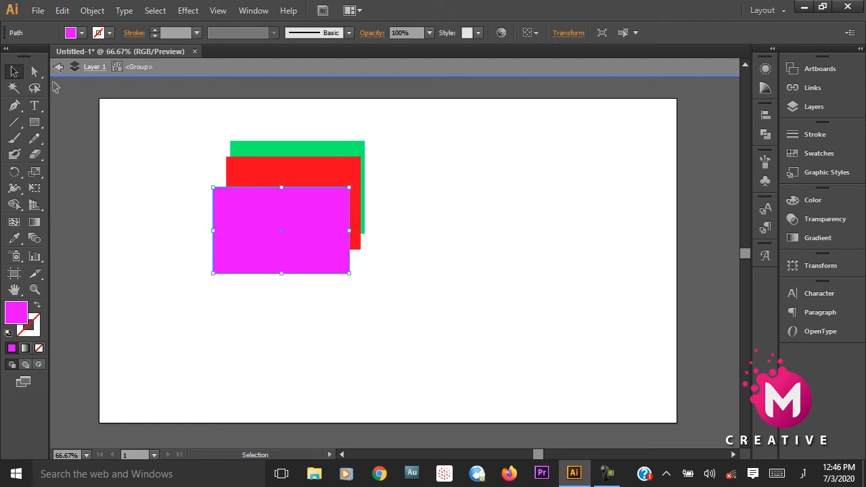
pyautogui.click(135, 166)
pyautogui.doubleClick(135, 171)
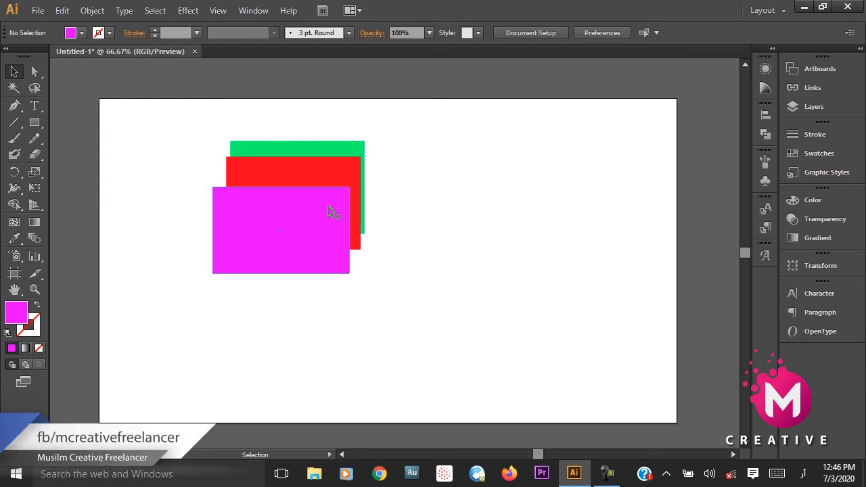
# - Within the isolated group, enlarge the green rectangle up and to the right, and widen the red rectangle rightward past it
pyautogui.click(335, 153)
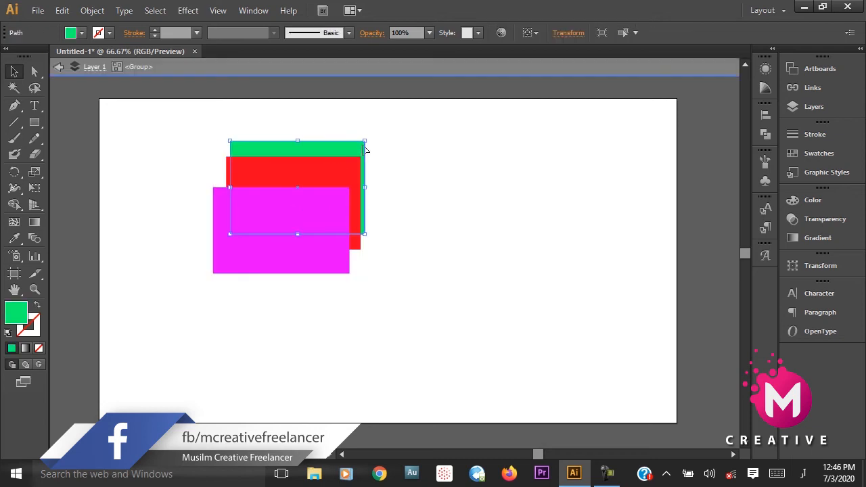
pyautogui.moveTo(369, 140); pyautogui.dragTo(434, 127)
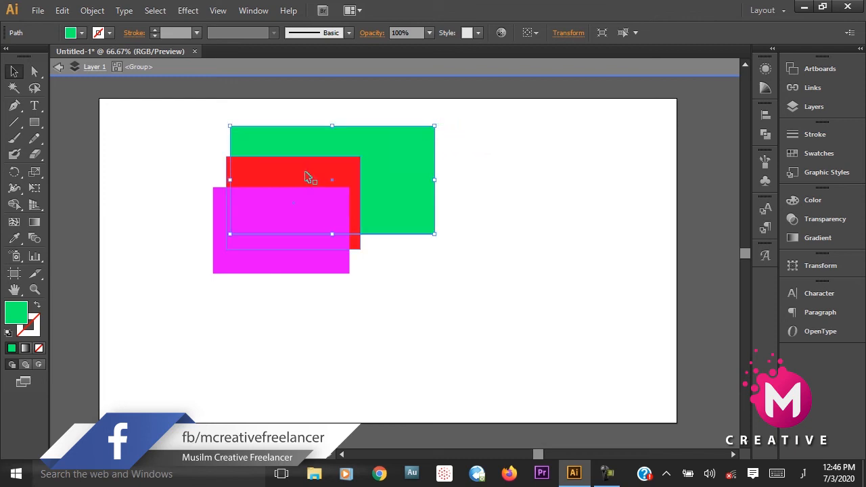
pyautogui.doubleClick(295, 177)
pyautogui.moveTo(360, 203); pyautogui.dragTo(502, 203)
# - Isolate the magenta rectangle, stretch its bottom edge downward, and exit isolation mode
pyautogui.doubleClick(255, 269)
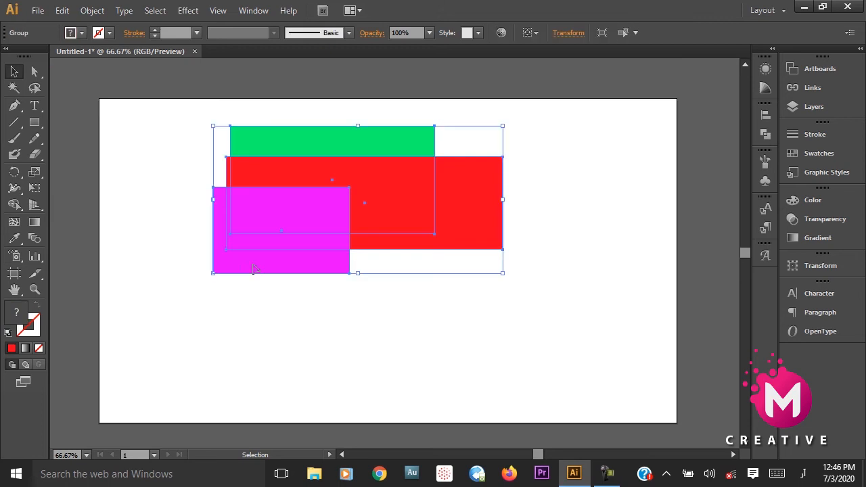
pyautogui.doubleClick(275, 273)
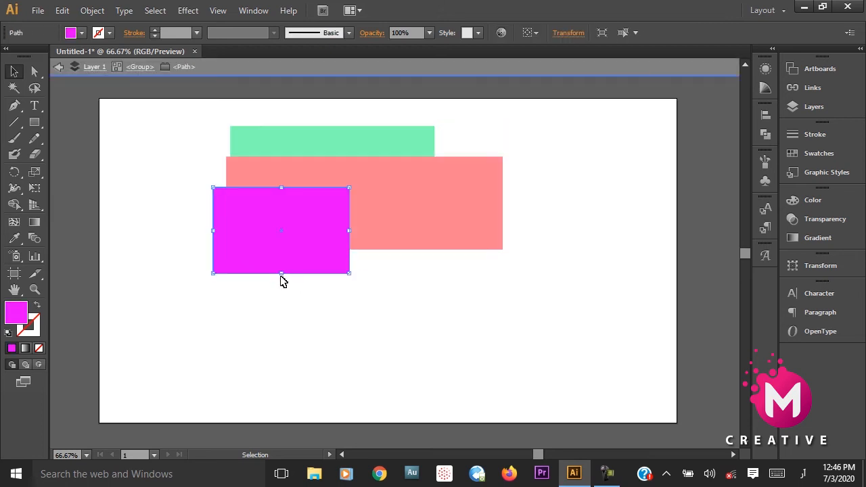
pyautogui.moveTo(282, 277); pyautogui.dragTo(291, 316)
pyautogui.doubleClick(405, 312)
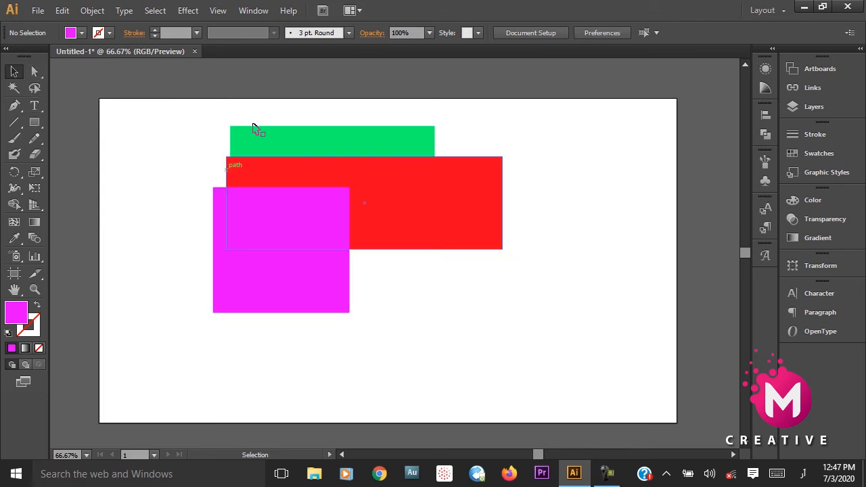
# - Reposition the grouped rectangles individually with the Direct Selection tool: magenta right and slightly down, red to the left, green to the right
pyautogui.click(34, 73)
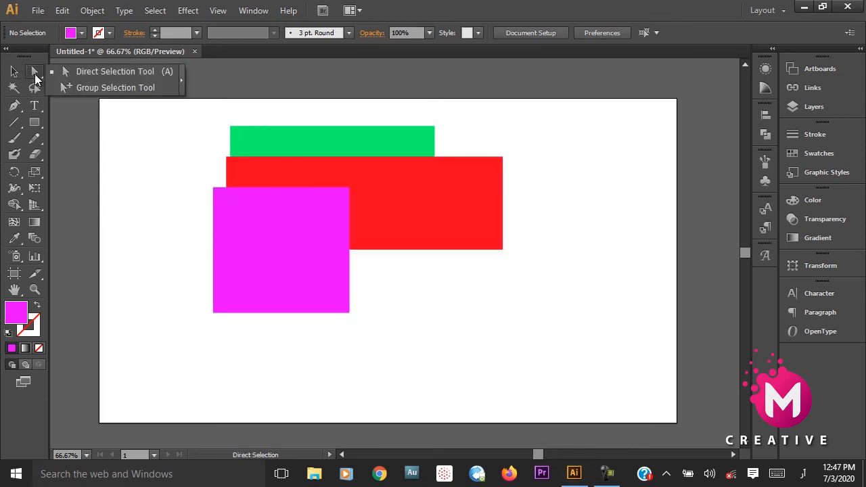
pyautogui.click(87, 72)
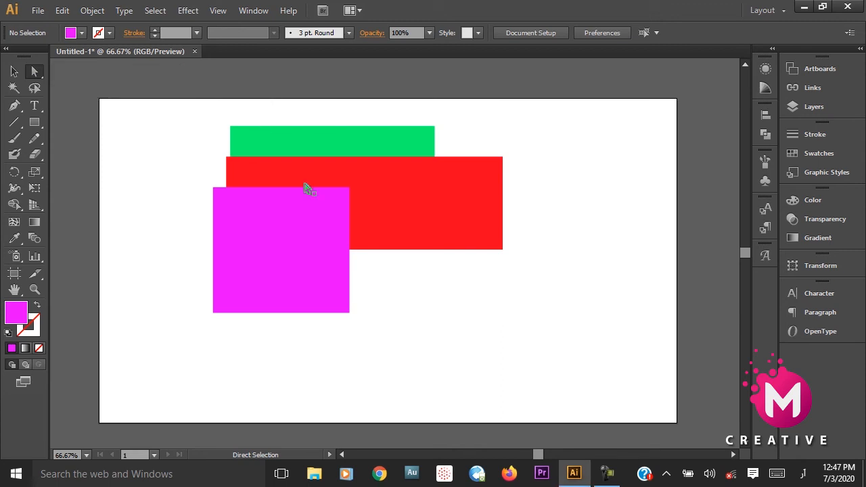
pyautogui.click(408, 187)
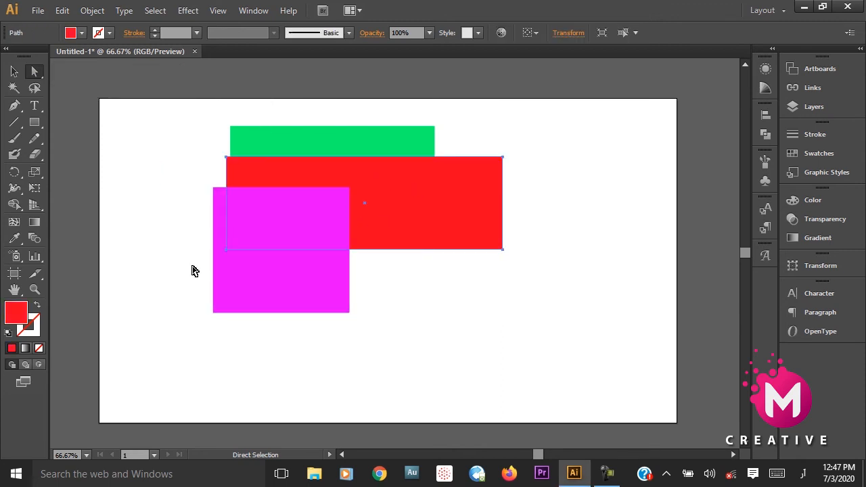
pyautogui.click(239, 276)
pyautogui.moveTo(256, 278); pyautogui.dragTo(362, 316)
pyautogui.moveTo(419, 208); pyautogui.dragTo(422, 129)
pyautogui.moveTo(370, 280); pyautogui.dragTo(326, 249)
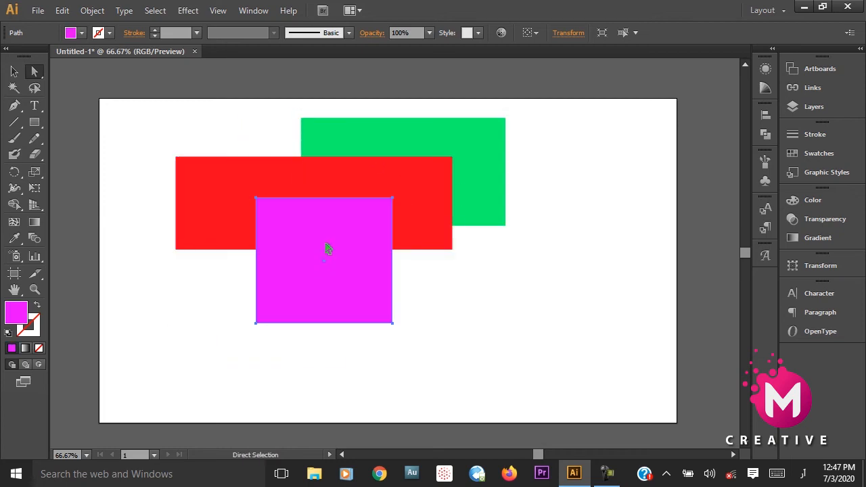
pyautogui.moveTo(462, 191); pyautogui.dragTo(488, 200)
# - Reshape the magenta, red and green rectangles with the Direct Selection tool by pulling each one's lower-right anchor point outward and down
pyautogui.click(371, 317)
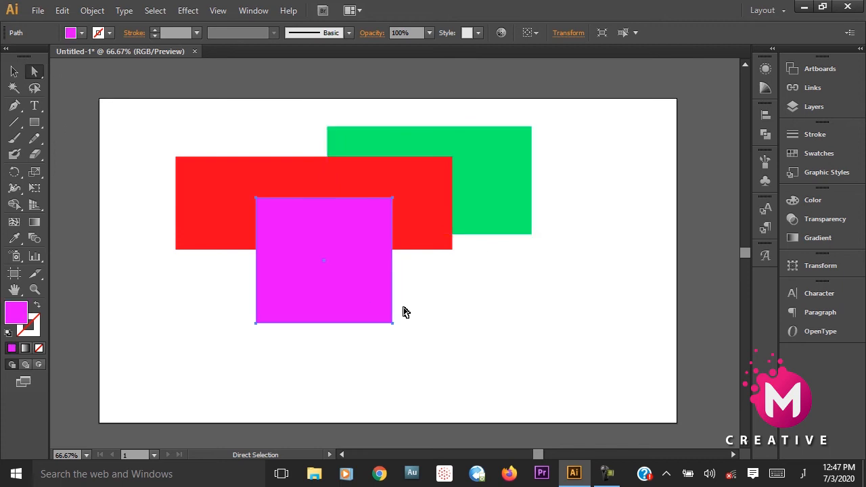
pyautogui.click(393, 325)
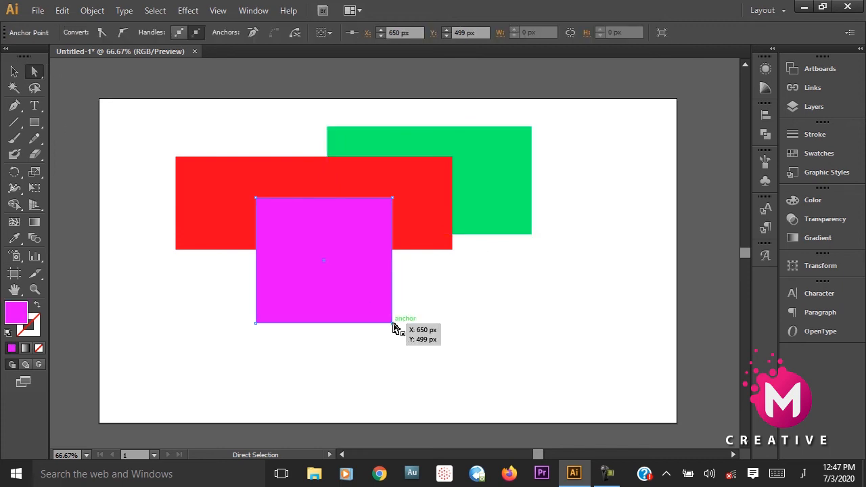
pyautogui.moveTo(393, 326); pyautogui.dragTo(460, 346)
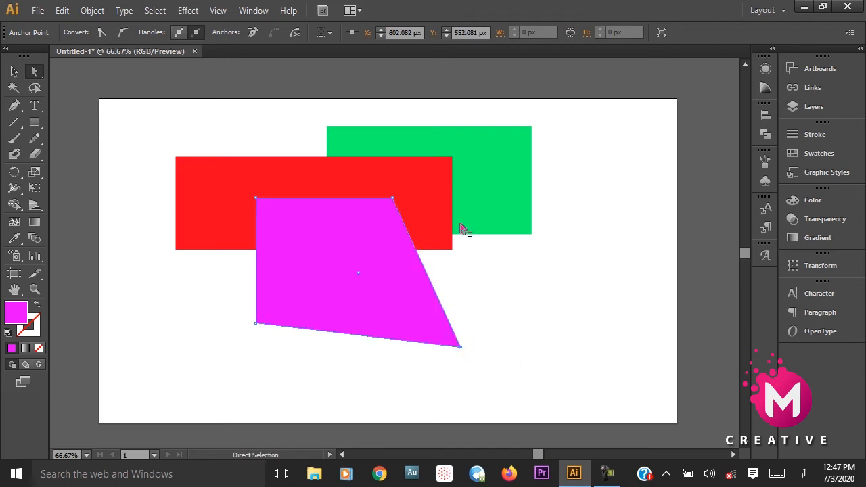
pyautogui.click(452, 248)
pyautogui.moveTo(452, 250); pyautogui.dragTo(492, 278)
pyautogui.click(532, 234)
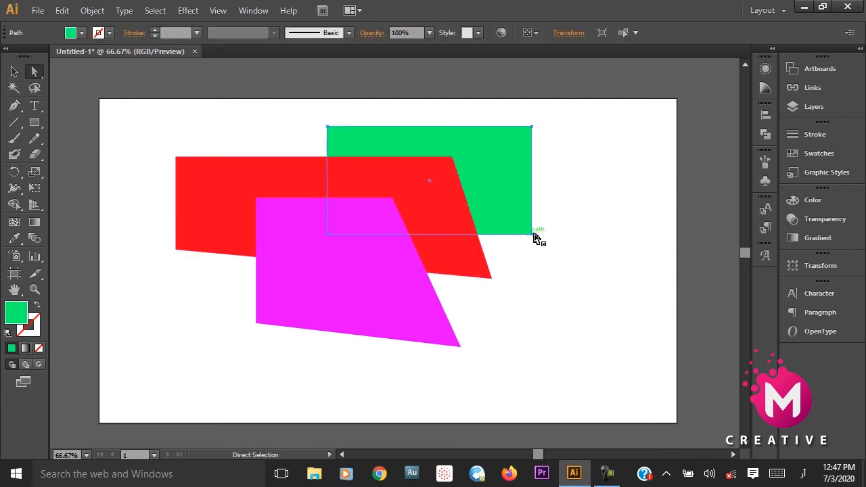
pyautogui.moveTo(531, 235); pyautogui.dragTo(558, 260)
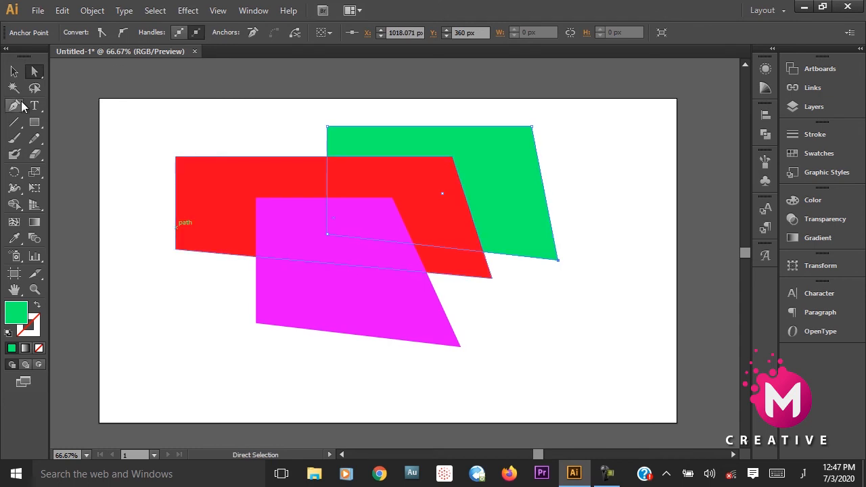
# - Select the whole group with the Selection tool, ungroup its three shapes and clear the selection
pyautogui.click(14, 71)
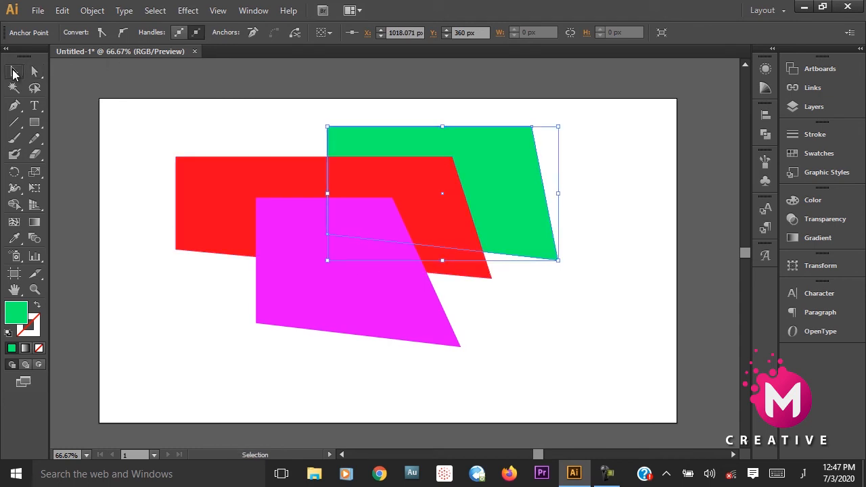
pyautogui.click(199, 118)
pyautogui.click(189, 240)
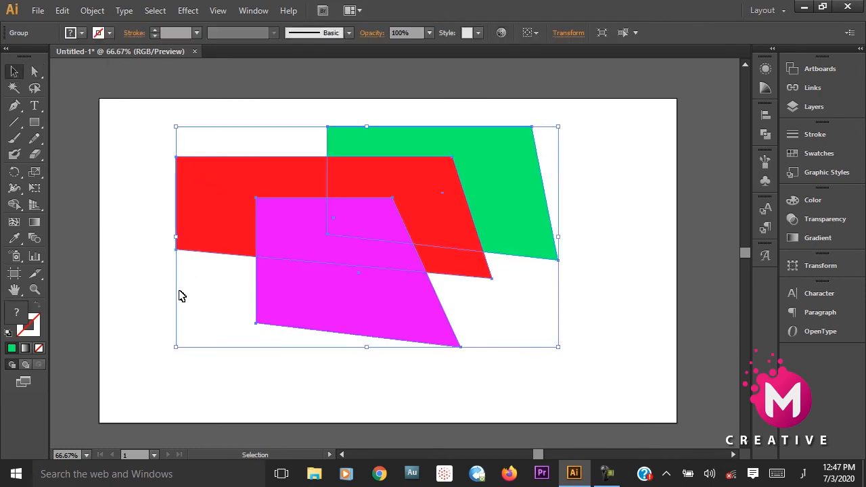
pyautogui.rightClick(318, 273)
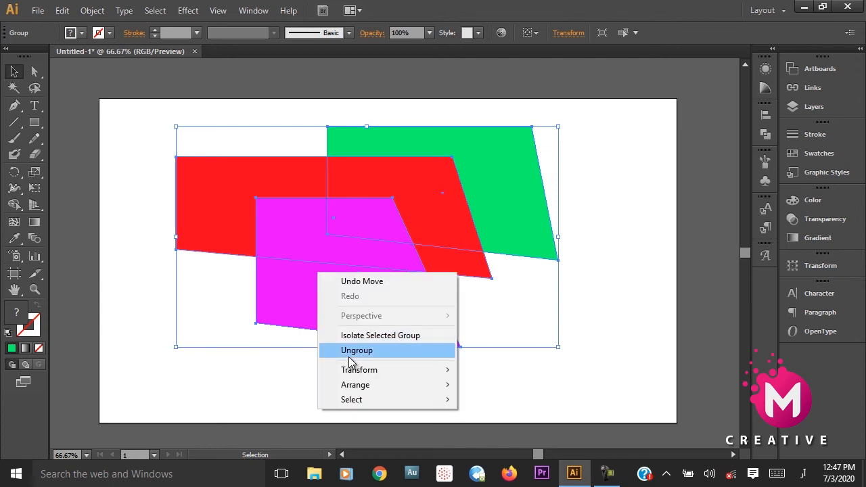
pyautogui.click(139, 172)
pyautogui.click(37, 73)
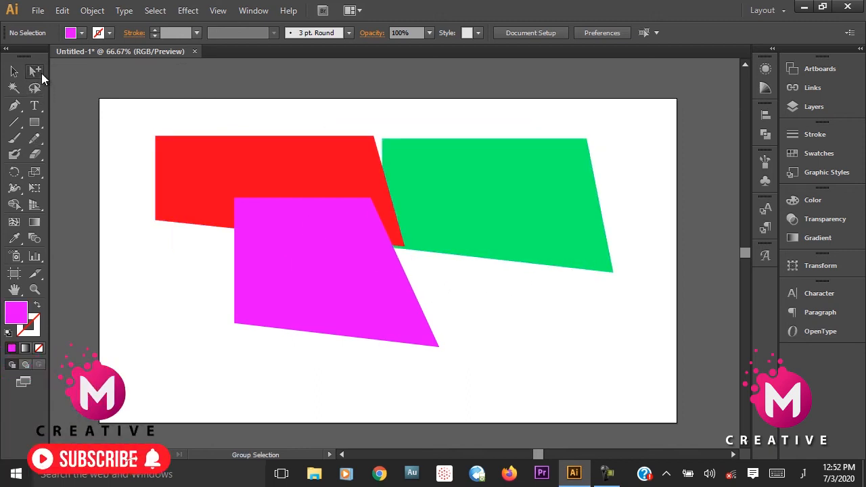
pyautogui.click(38, 76)
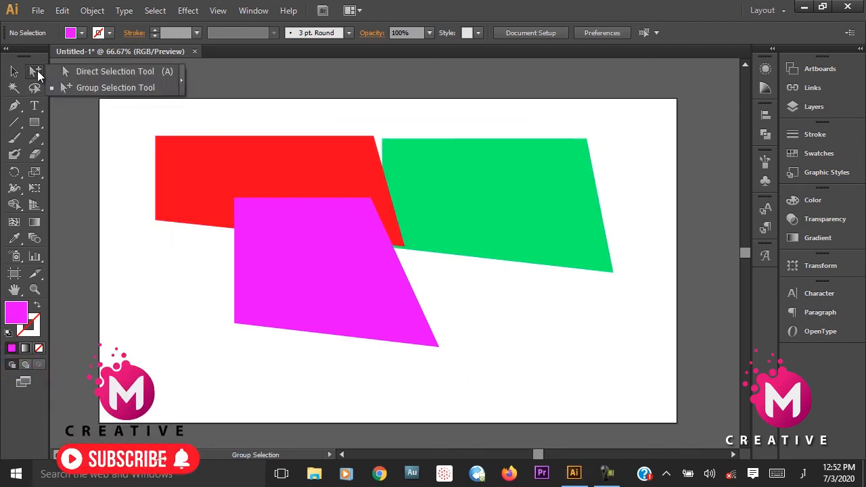
pyautogui.click(89, 89)
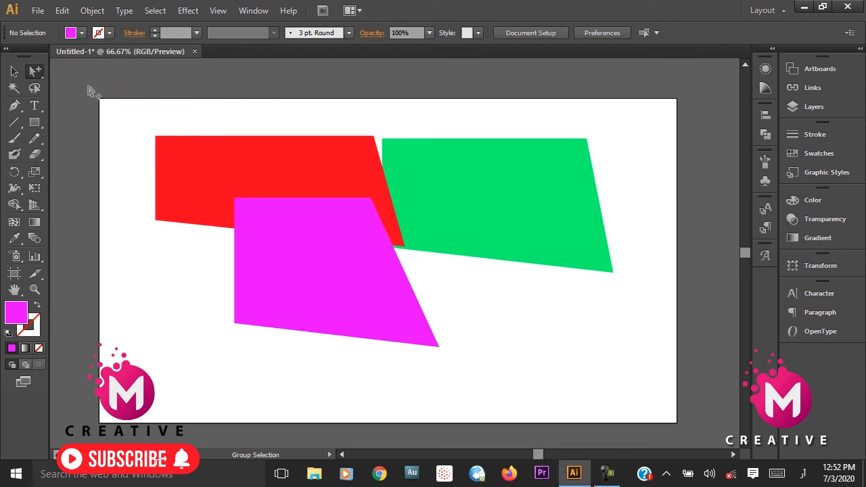
# - Select the red, green and magenta shapes together, group them and clear the selection
pyautogui.press('v')
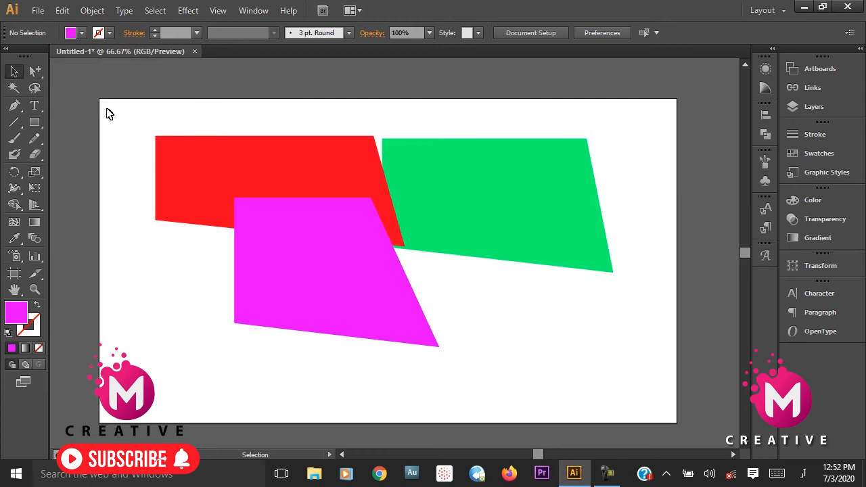
pyautogui.moveTo(131, 120); pyautogui.dragTo(532, 344)
pyautogui.rightClick(422, 194)
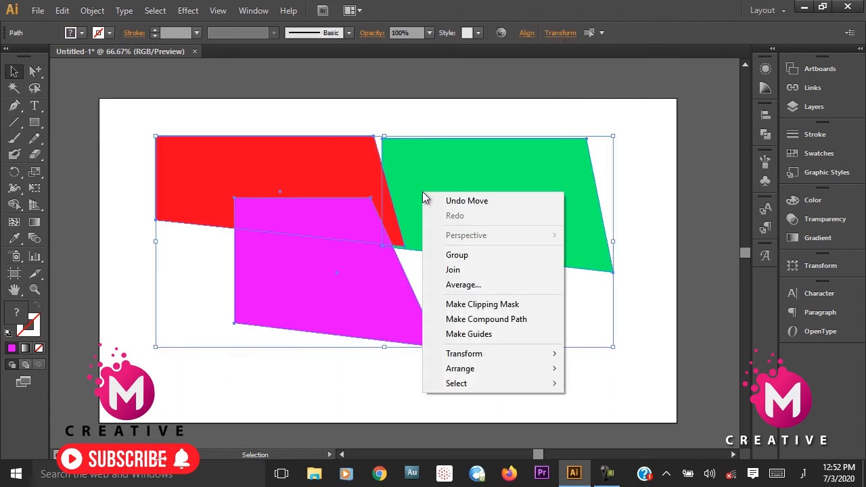
pyautogui.click(450, 255)
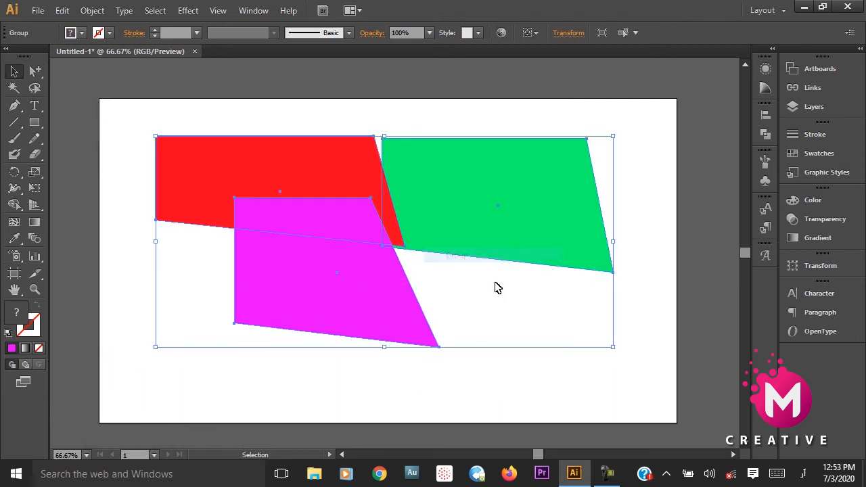
pyautogui.click(133, 168)
# - Spread the grouped shapes apart with the Group Selection tool: red about 127 px left and 68 px up, green right, magenta down
pyautogui.click(34, 70)
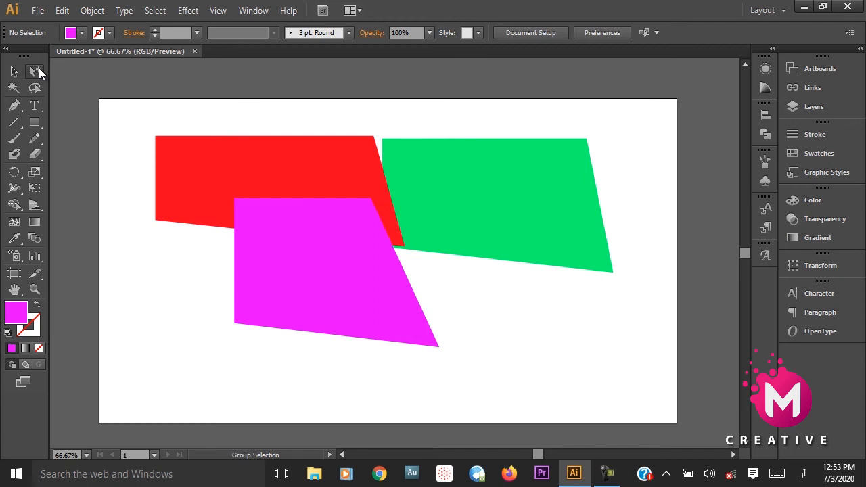
pyautogui.click(77, 89)
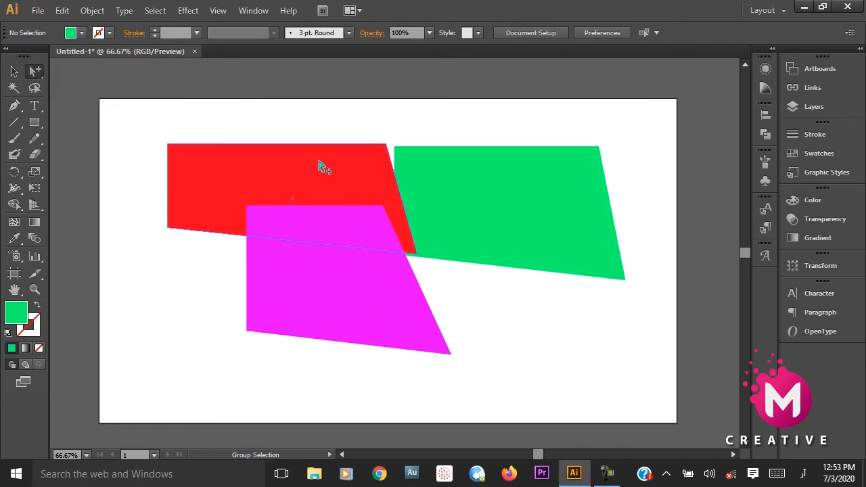
pyautogui.click(322, 166)
pyautogui.moveTo(322, 166); pyautogui.dragTo(265, 136)
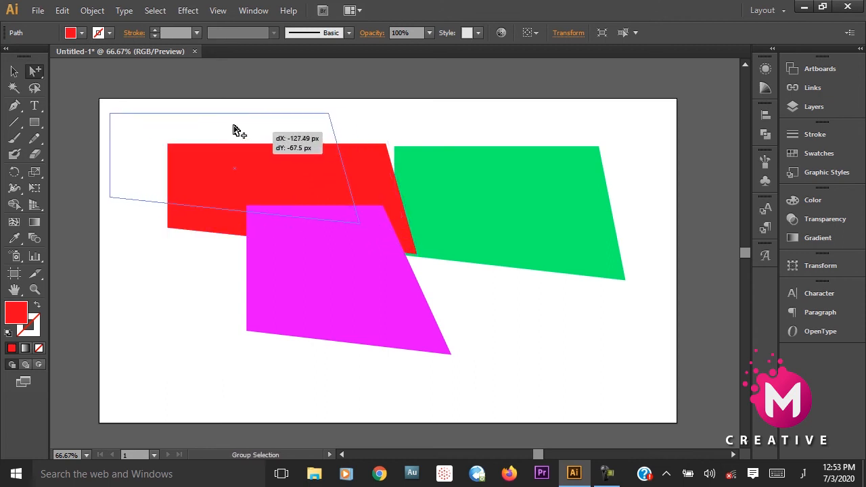
pyautogui.keyDown('shift'); pyautogui.click(465, 197); pyautogui.keyUp('shift')
pyautogui.moveTo(465, 197); pyautogui.dragTo(522, 182)
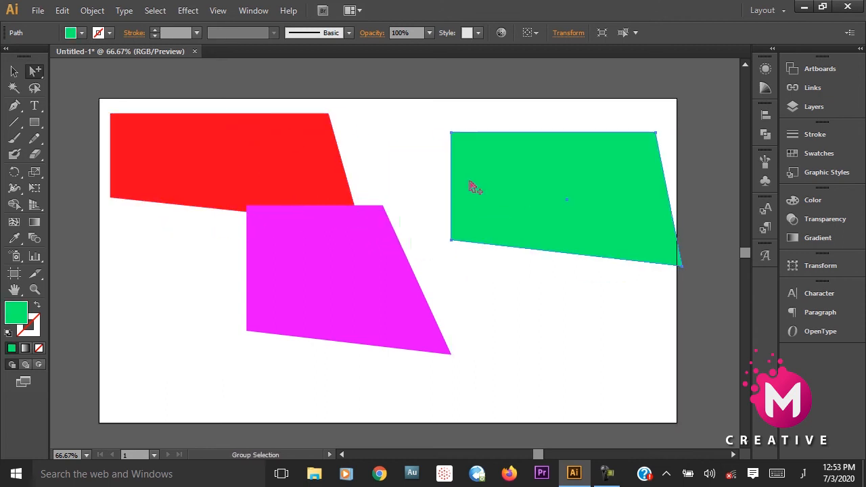
pyautogui.moveTo(322, 291); pyautogui.dragTo(339, 326)
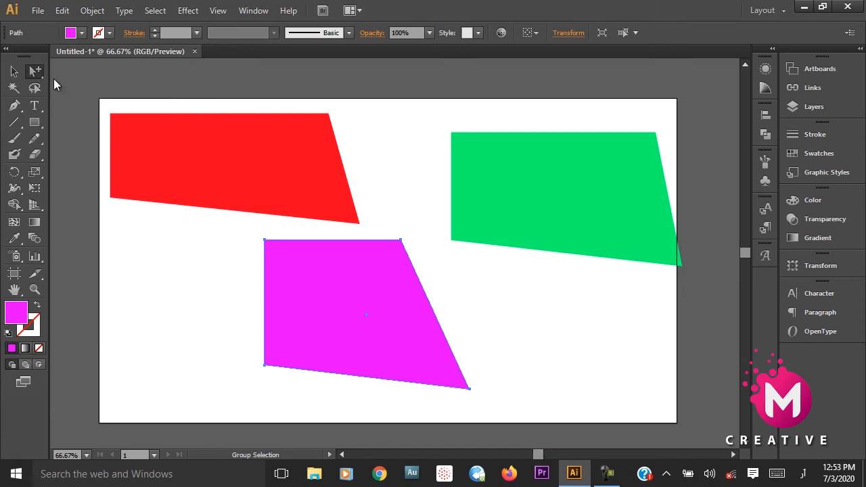
# - Select the whole group with the Group Selection tool and try to reshape it by pulling the magenta and red shapes' corner anchors
pyautogui.click(328, 291)
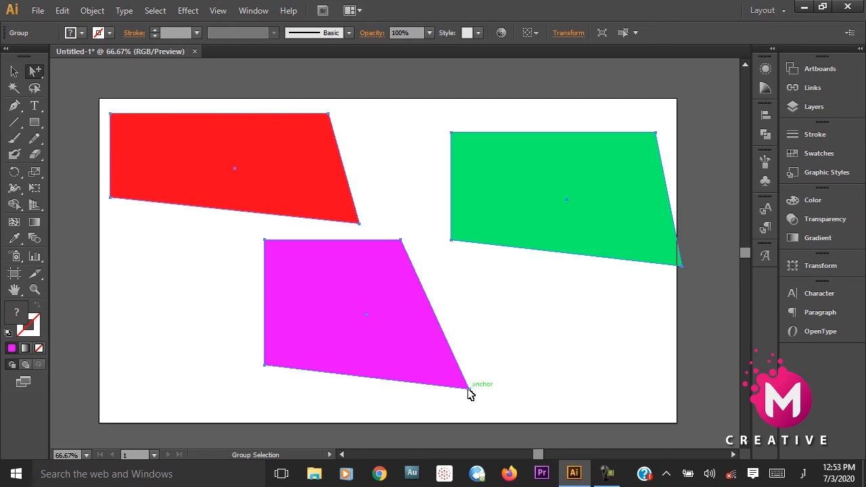
pyautogui.moveTo(470, 392)
pyautogui.mouseDown()
pyautogui.moveTo(445, 374)
pyautogui.moveTo(433, 336)
pyautogui.moveTo(451, 304)
pyautogui.moveTo(460, 411)
pyautogui.moveTo(410, 406)
pyautogui.moveTo(470, 394)
pyautogui.mouseUp()
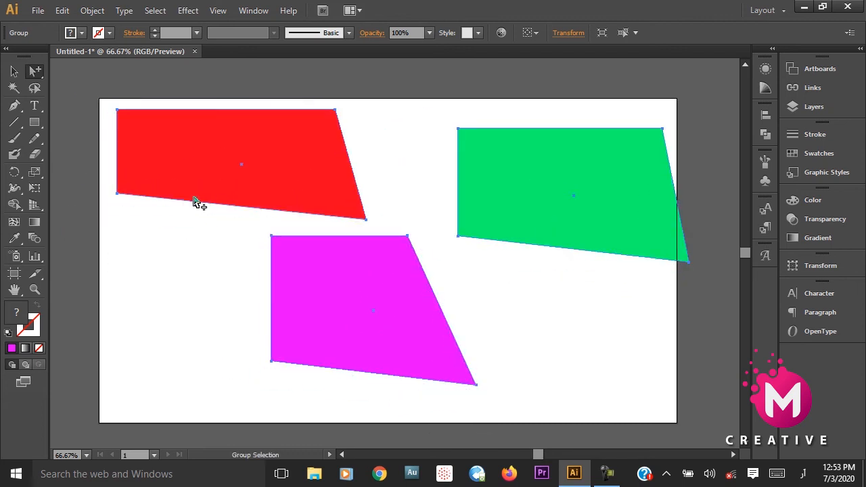
pyautogui.click(141, 191)
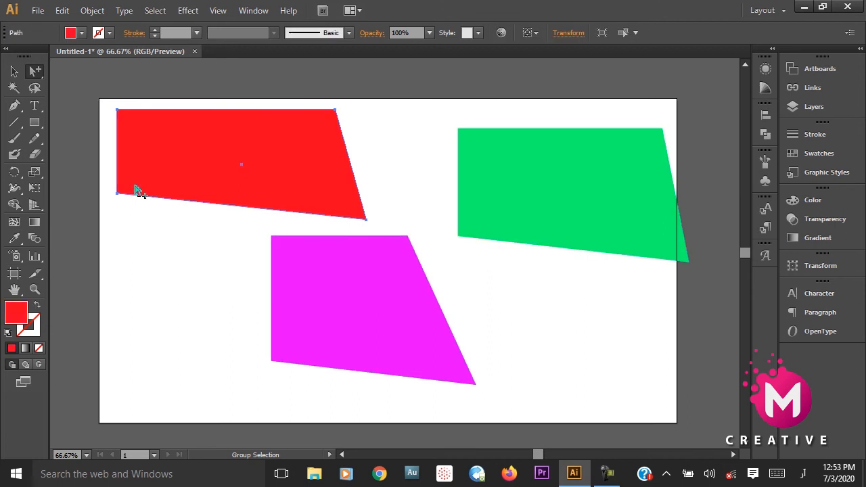
pyautogui.click(119, 195)
pyautogui.moveTo(119, 194); pyautogui.dragTo(136, 208)
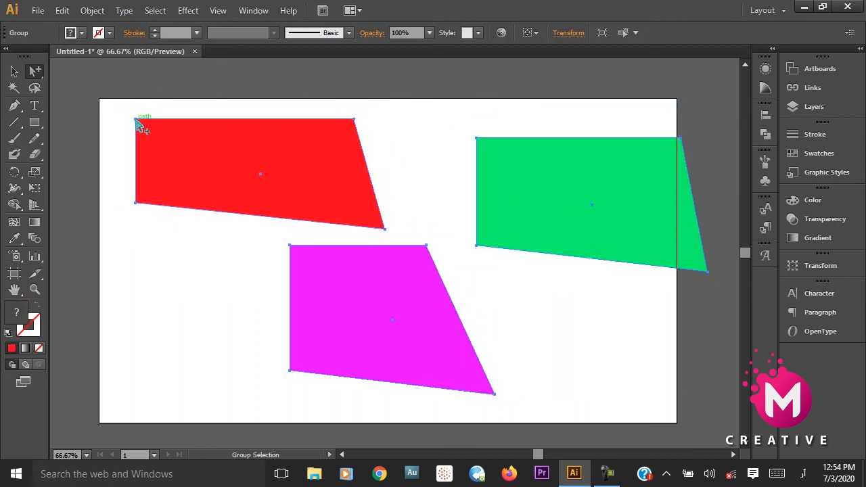
pyautogui.moveTo(138, 124); pyautogui.dragTo(218, 140)
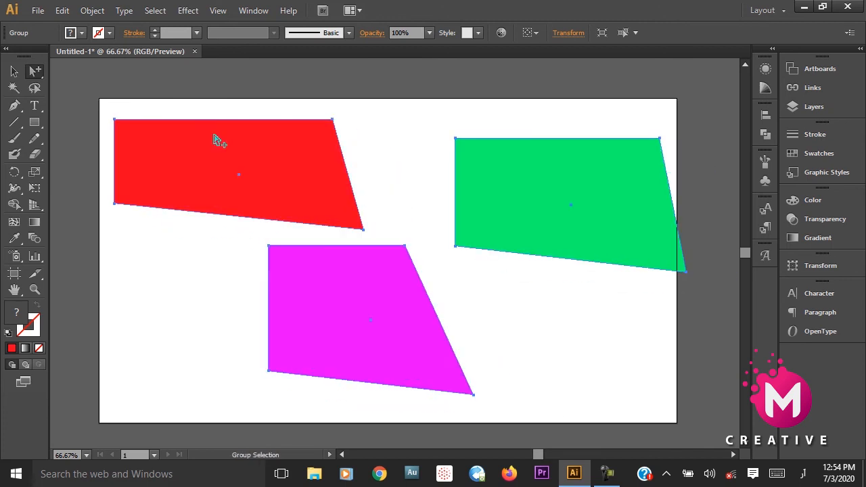
pyautogui.moveTo(333, 125); pyautogui.dragTo(420, 146)
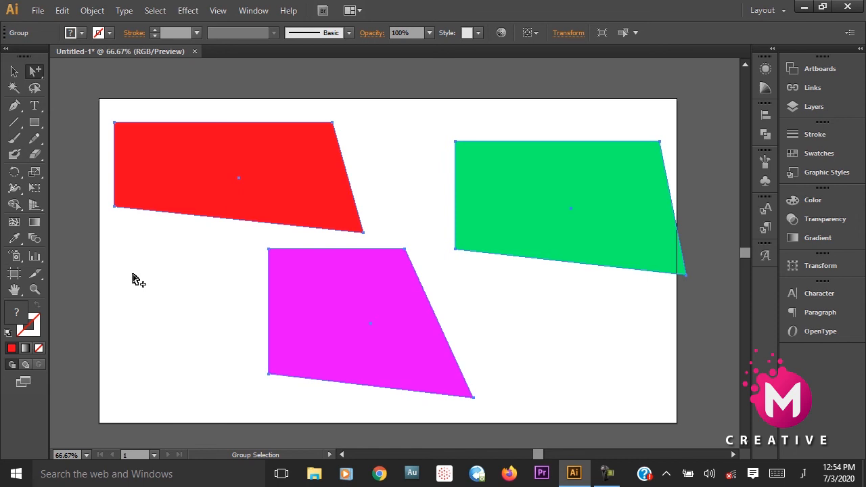
# - Ungroup the red, green and magenta shapes and clear the selection
pyautogui.click(13, 70)
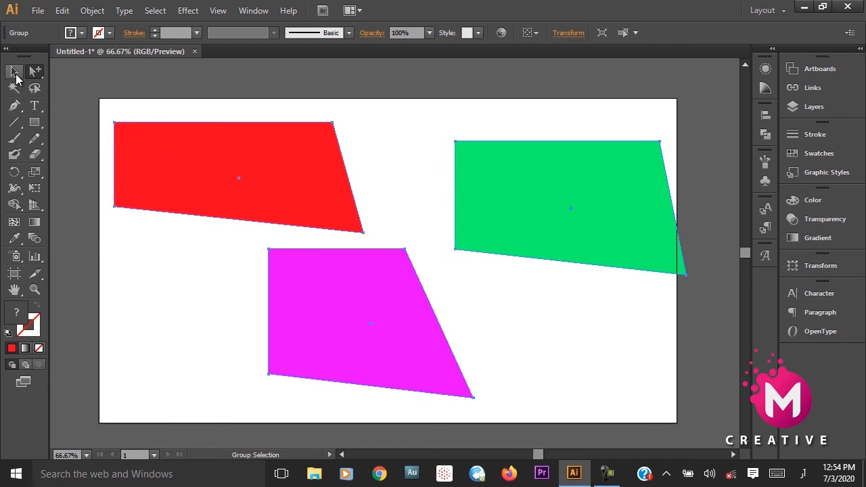
pyautogui.rightClick(250, 161)
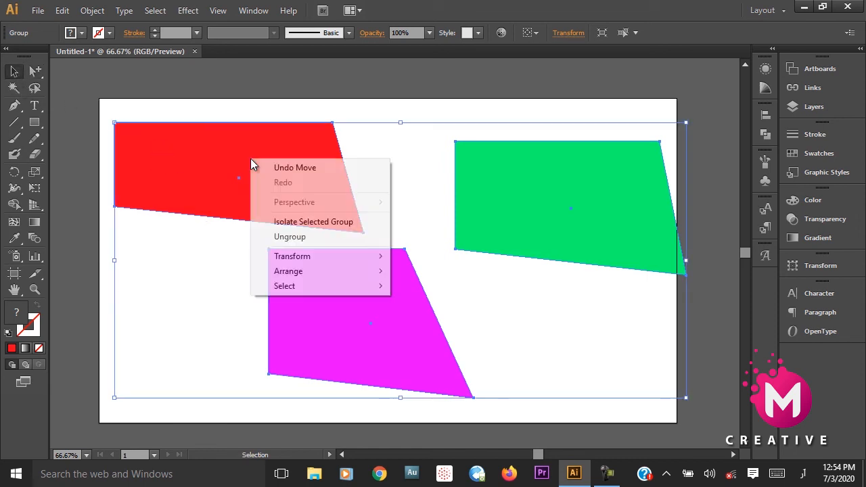
pyautogui.click(292, 237)
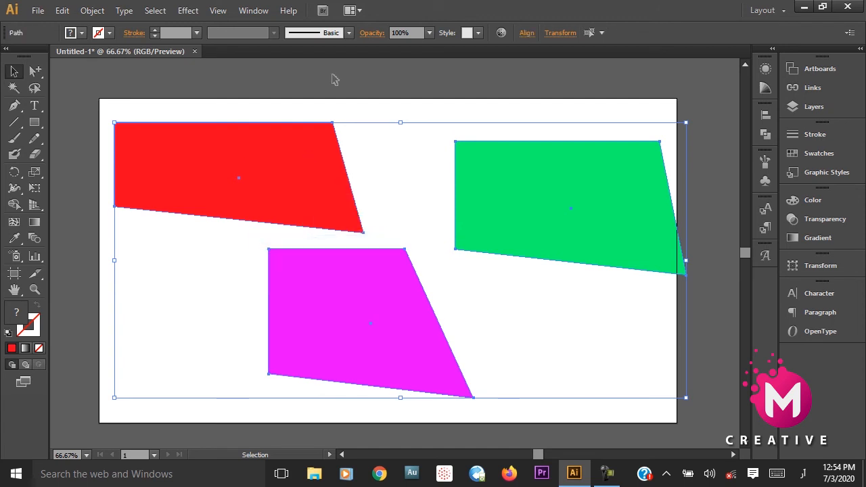
pyautogui.click(332, 77)
# - Reposition the ungrouped shapes with the Group Selection tool, pulling red and green by their lower-right corners and shifting magenta slightly up and right
pyautogui.moveTo(38, 74); pyautogui.dragTo(60, 87)
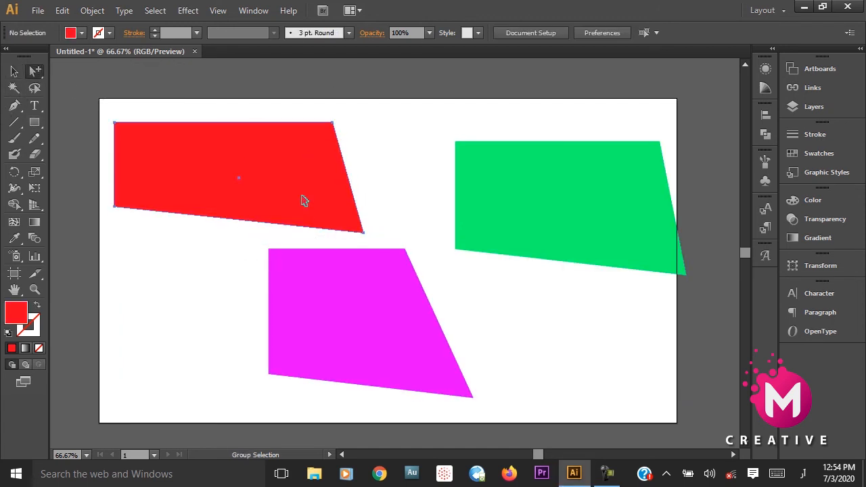
pyautogui.click(357, 229)
pyautogui.moveTo(364, 234); pyautogui.dragTo(388, 216)
pyautogui.moveTo(600, 246); pyautogui.dragTo(557, 231)
pyautogui.moveTo(434, 367); pyautogui.dragTo(443, 347)
pyautogui.moveTo(559, 233); pyautogui.dragTo(564, 232)
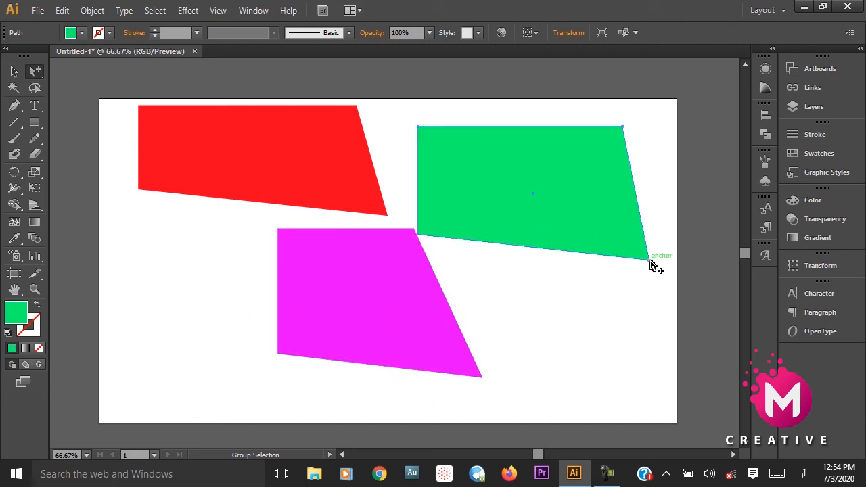
pyautogui.moveTo(651, 264)
pyautogui.mouseDown()
pyautogui.moveTo(624, 247)
pyautogui.moveTo(651, 258)
pyautogui.mouseUp()
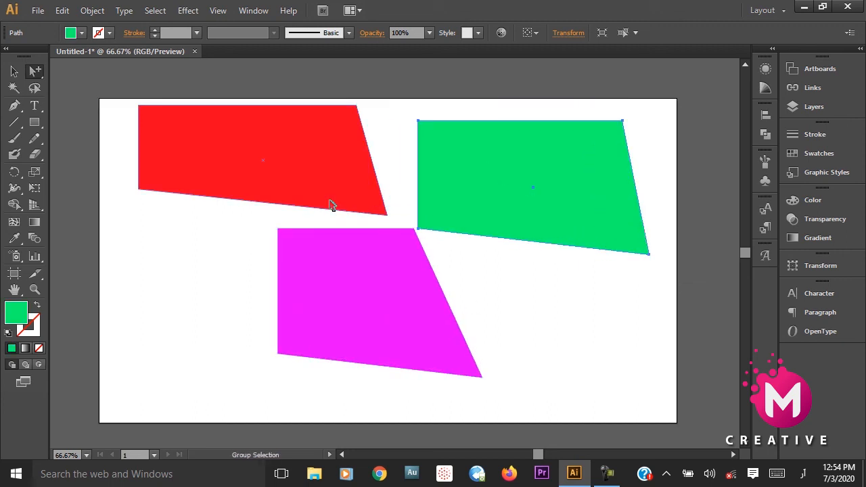
pyautogui.click(377, 217)
pyautogui.moveTo(388, 222)
pyautogui.mouseDown()
pyautogui.moveTo(372, 200)
pyautogui.moveTo(381, 230)
pyautogui.mouseUp()
# - Make the shapes overlap with the Group Selection tool by moving magenta up and right, green left, and red right and down
pyautogui.click(14, 71)
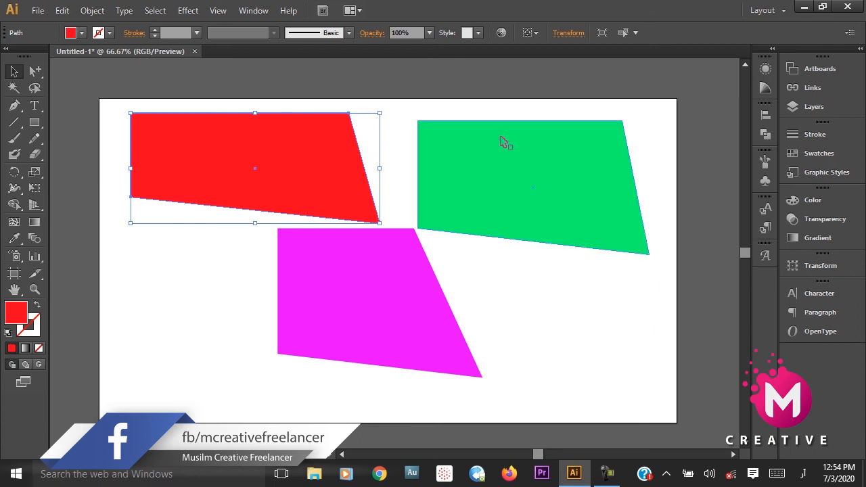
pyautogui.moveTo(35, 71); pyautogui.dragTo(77, 74)
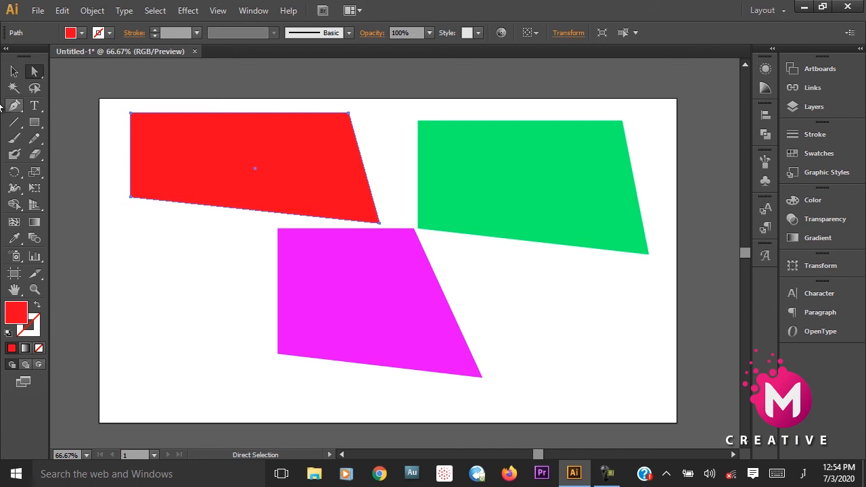
pyautogui.moveTo(34, 72); pyautogui.dragTo(66, 89)
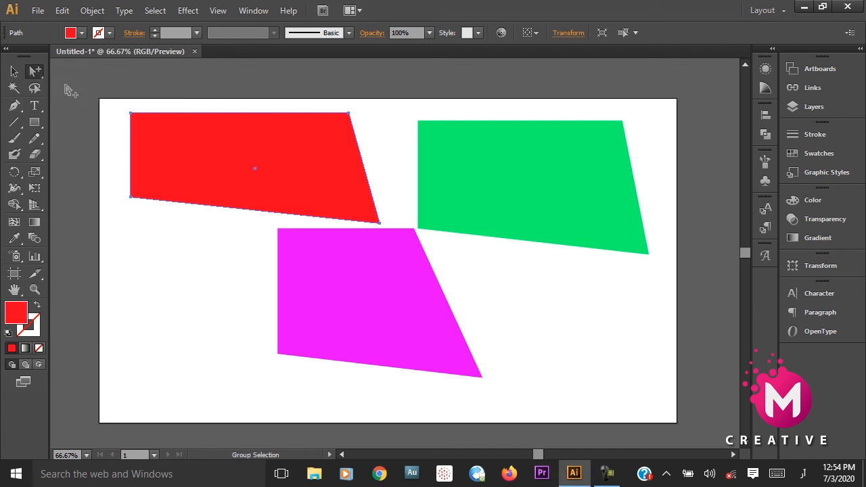
pyautogui.moveTo(386, 304); pyautogui.dragTo(425, 291)
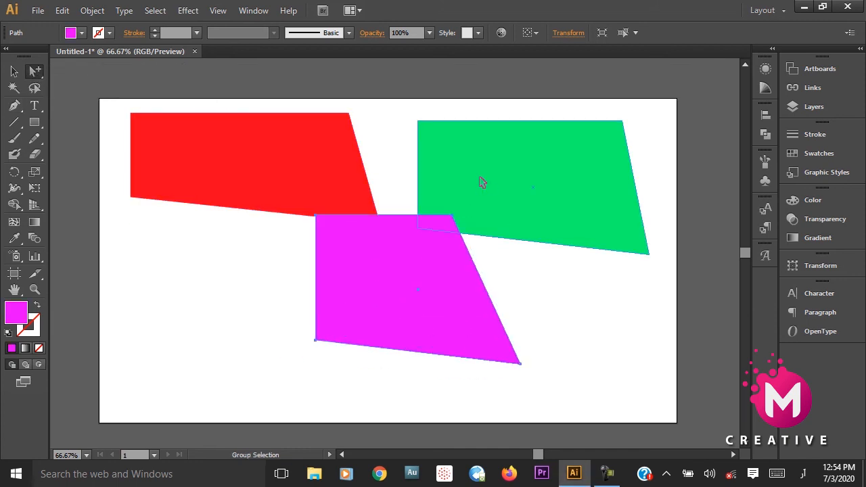
pyautogui.moveTo(481, 182); pyautogui.dragTo(447, 174)
pyautogui.moveTo(341, 171); pyautogui.dragTo(382, 187)
pyautogui.click(473, 234)
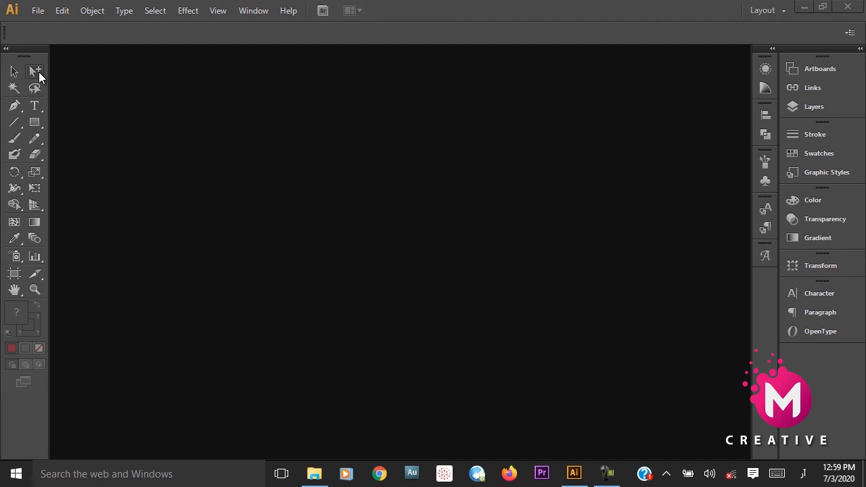
# - Switch to File Explorer and bring up the Muslim Creative folder containing the EPS file
pyautogui.click(314, 473)
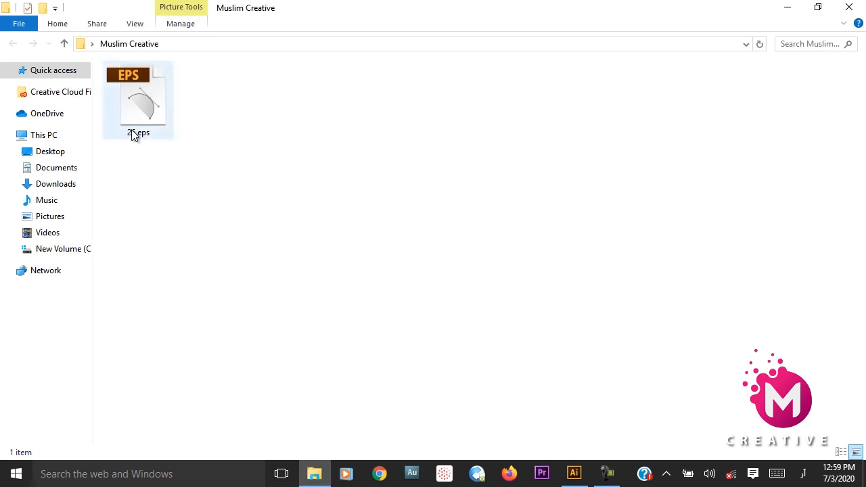